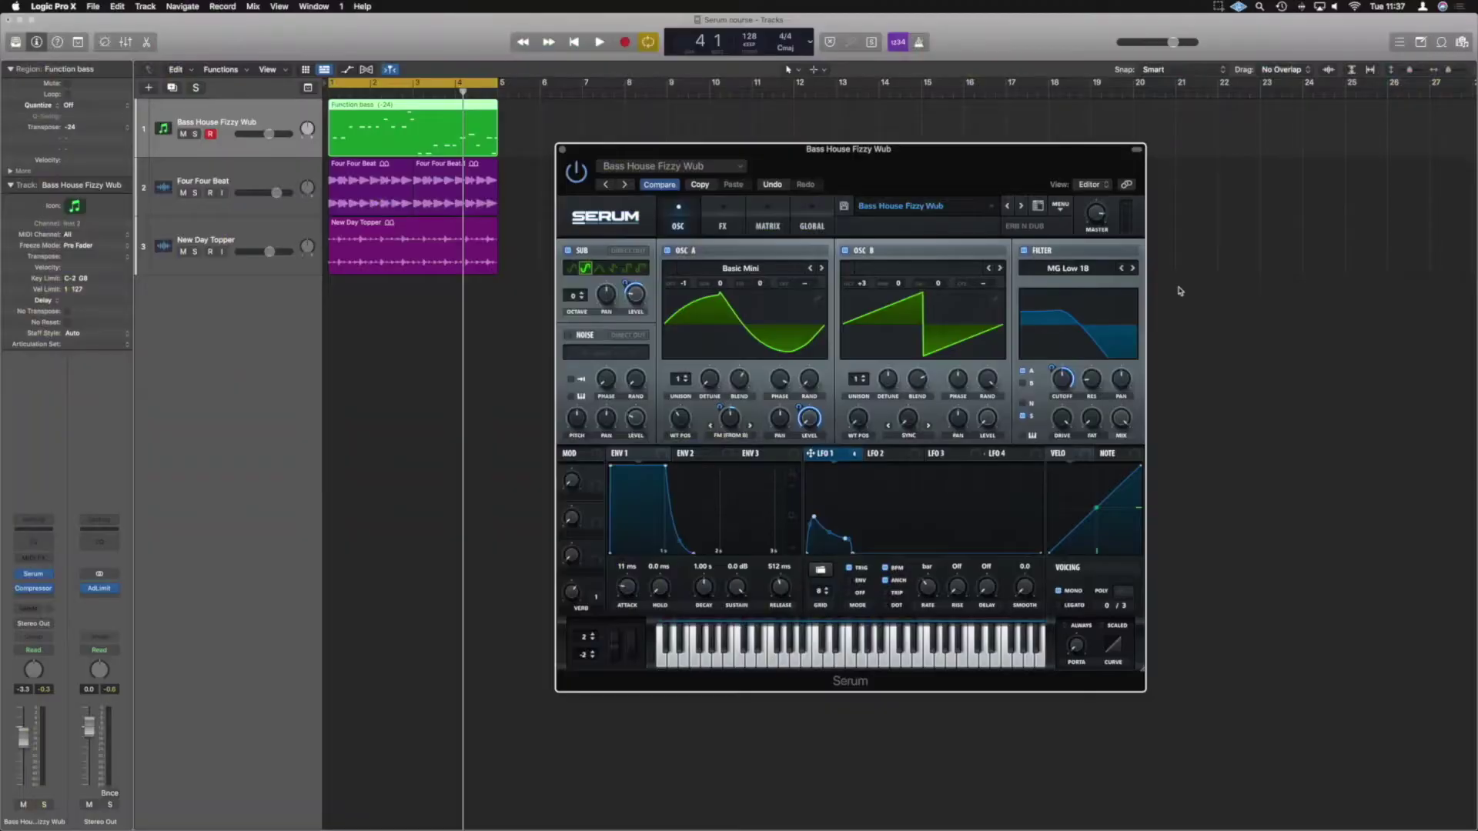
- Start playback from bar 1 so the Bass House Fizzy Wub patch sounds on the first track
key(space)
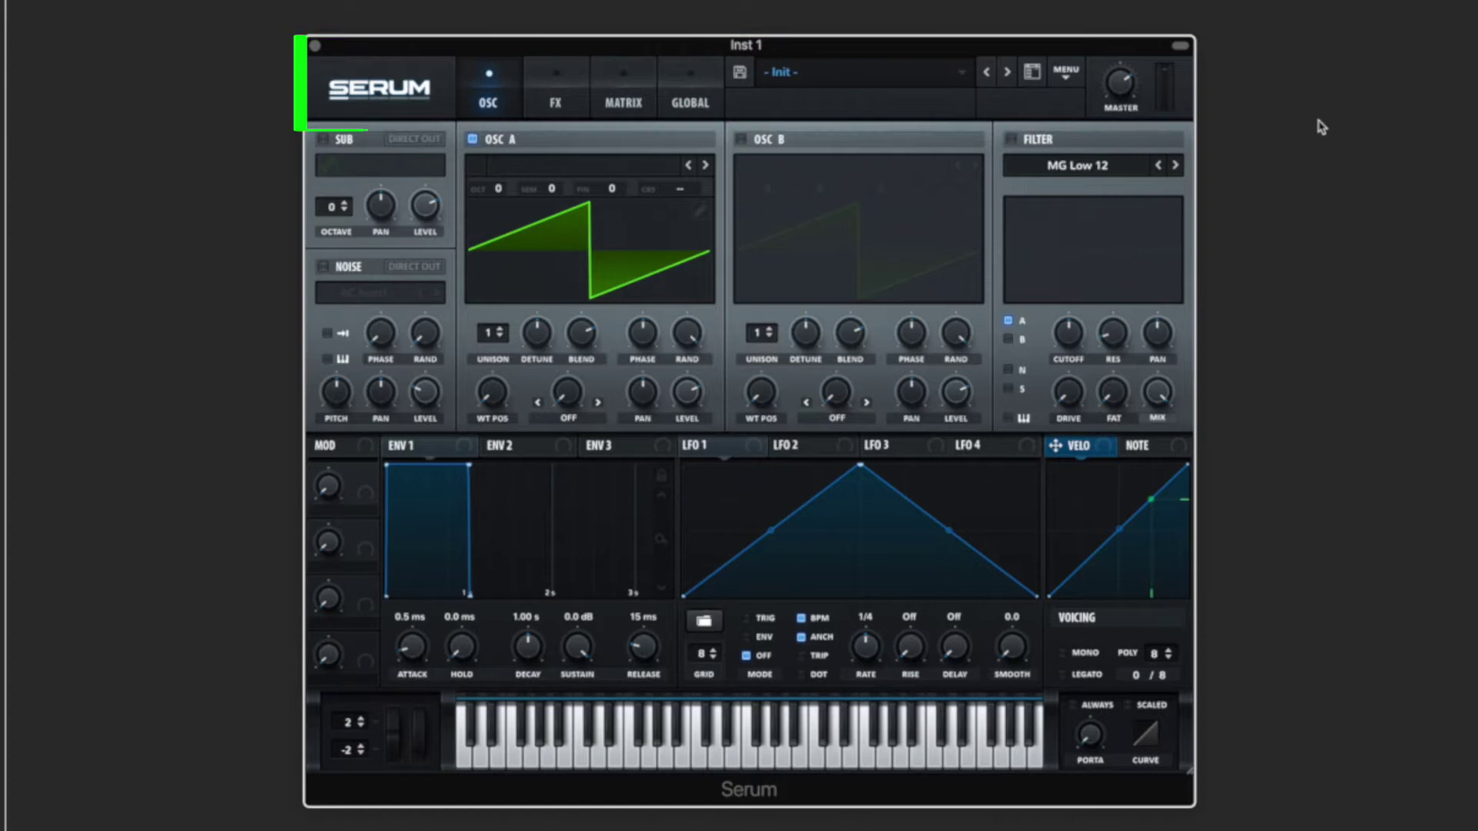
- Tour Serum's FX, Matrix and Global pages twice, returning to the oscillator page each time
click(556, 101)
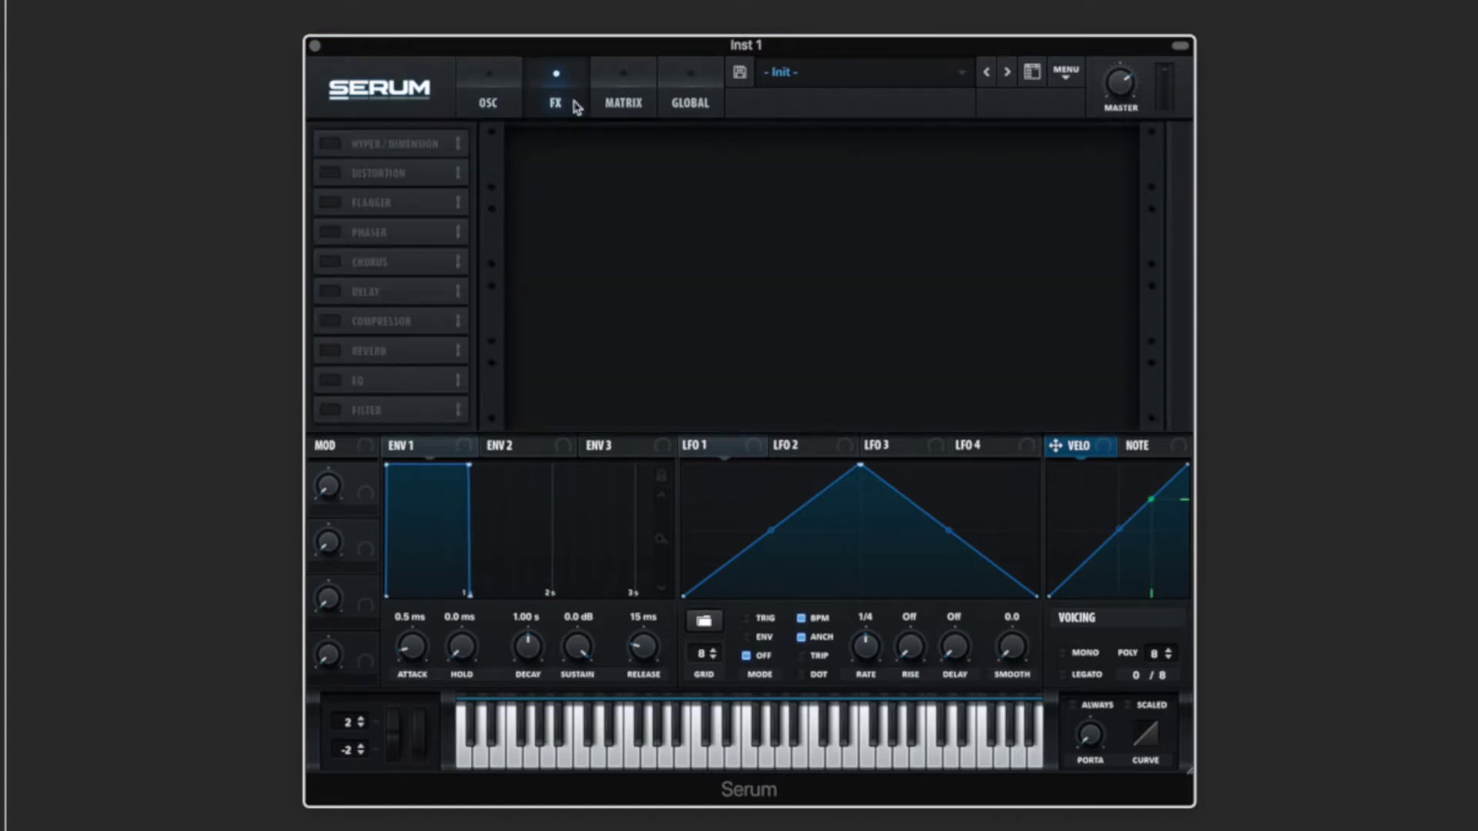
click(629, 99)
click(697, 96)
click(489, 100)
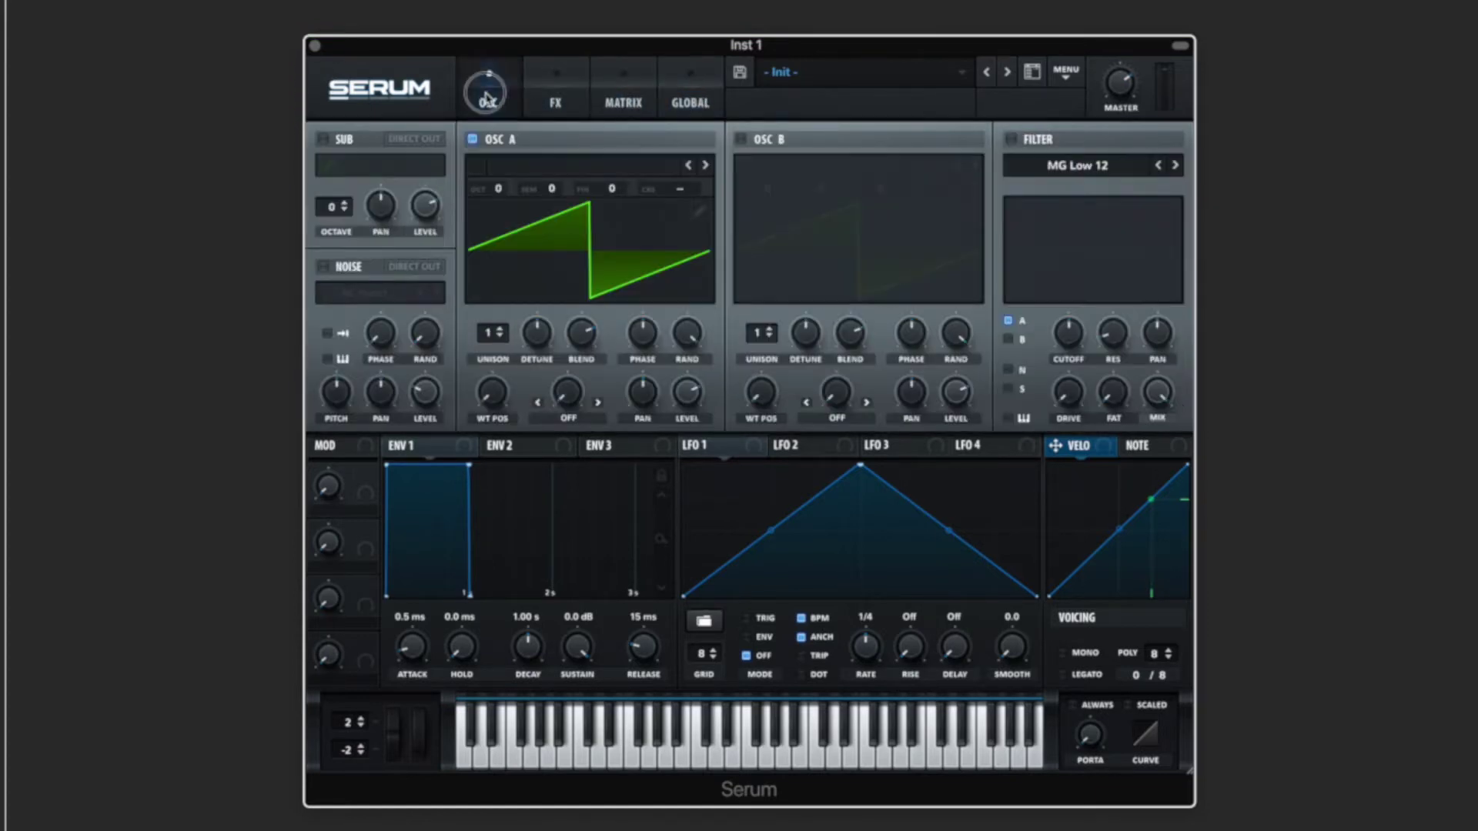
click(554, 102)
click(620, 104)
click(691, 103)
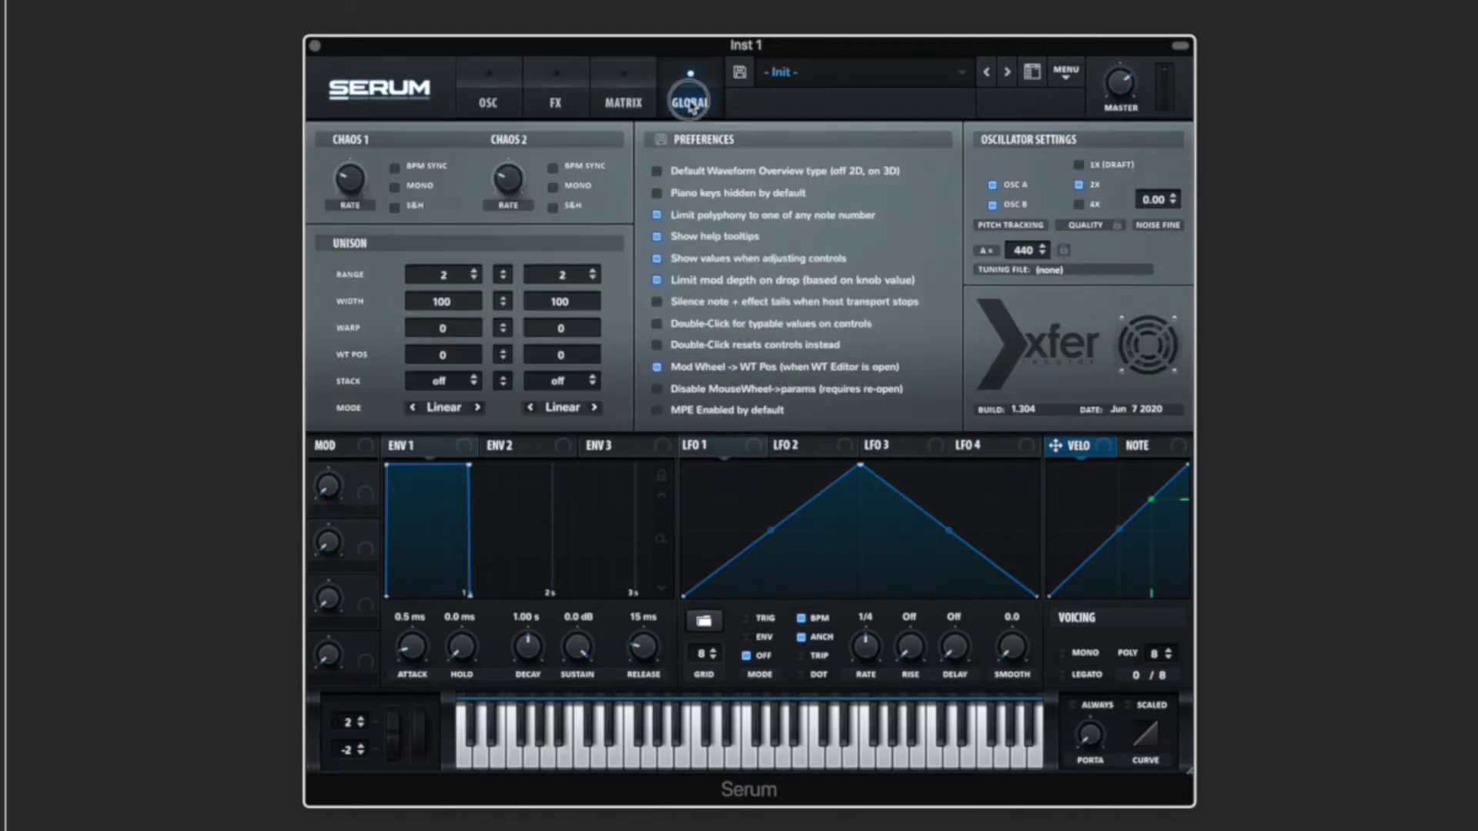
click(481, 101)
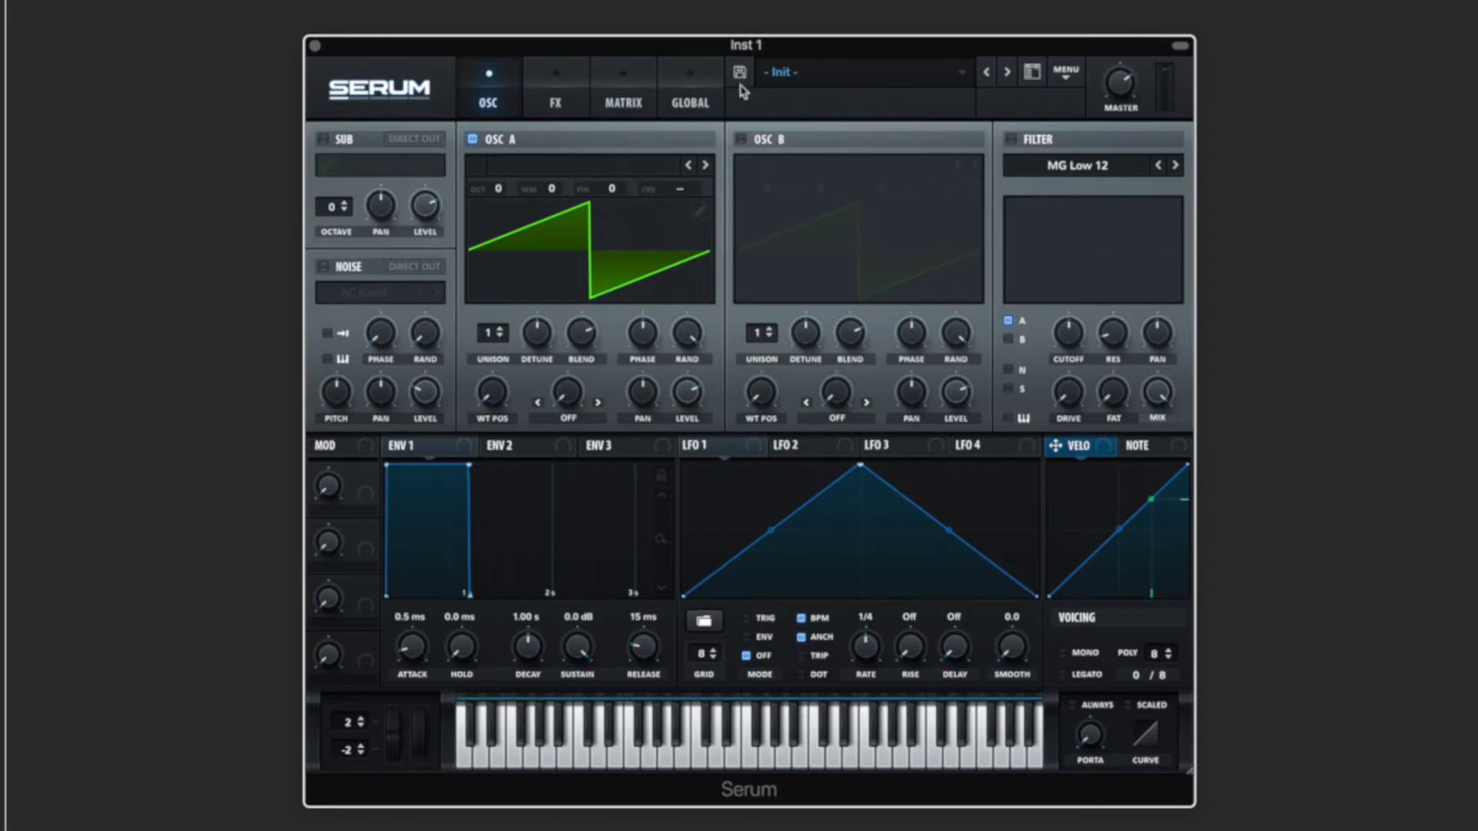
- Browse the preset category list, the full preset browser and Serum's main menu, then close them
click(948, 78)
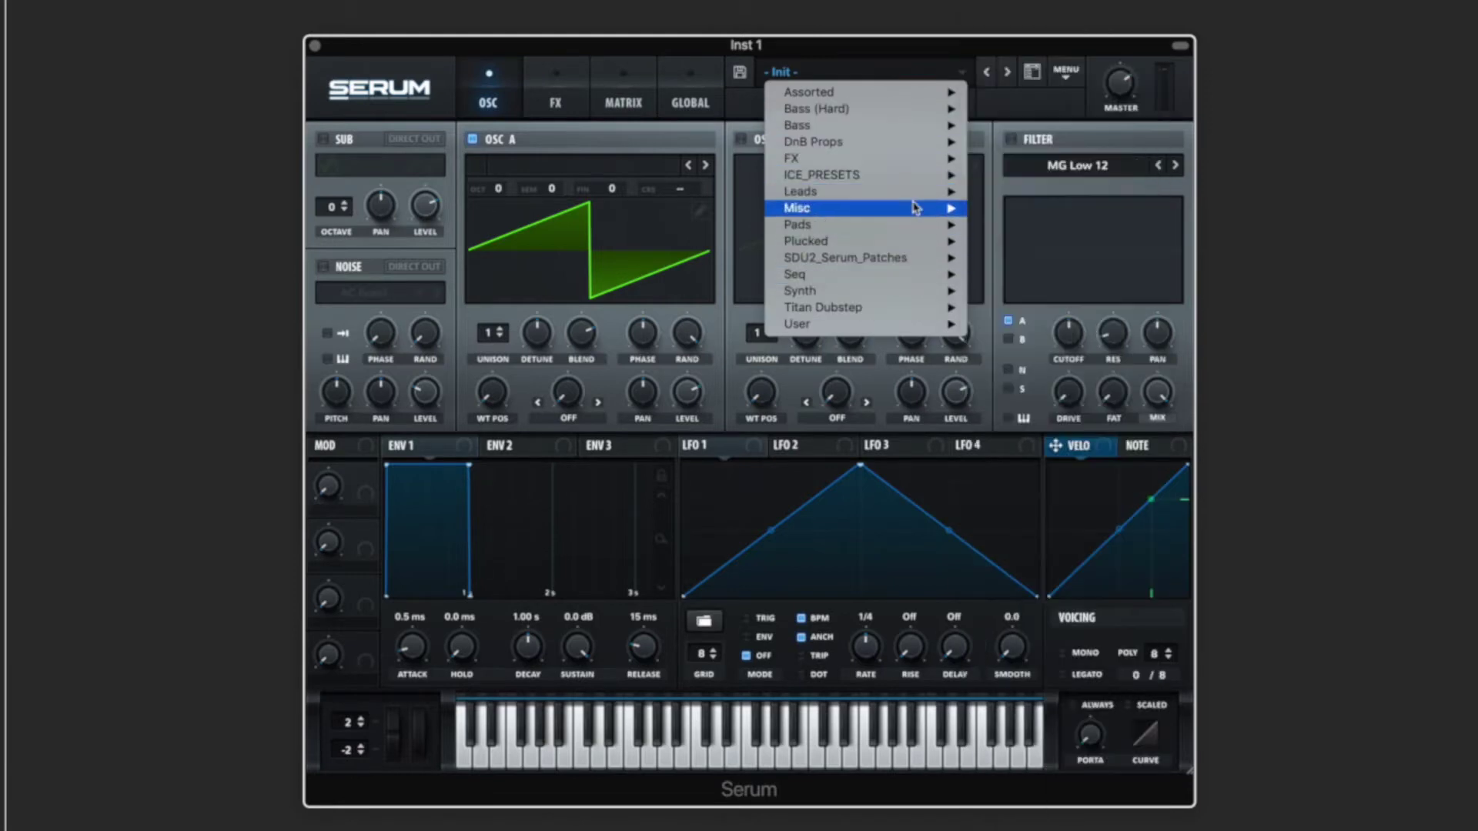
click(954, 55)
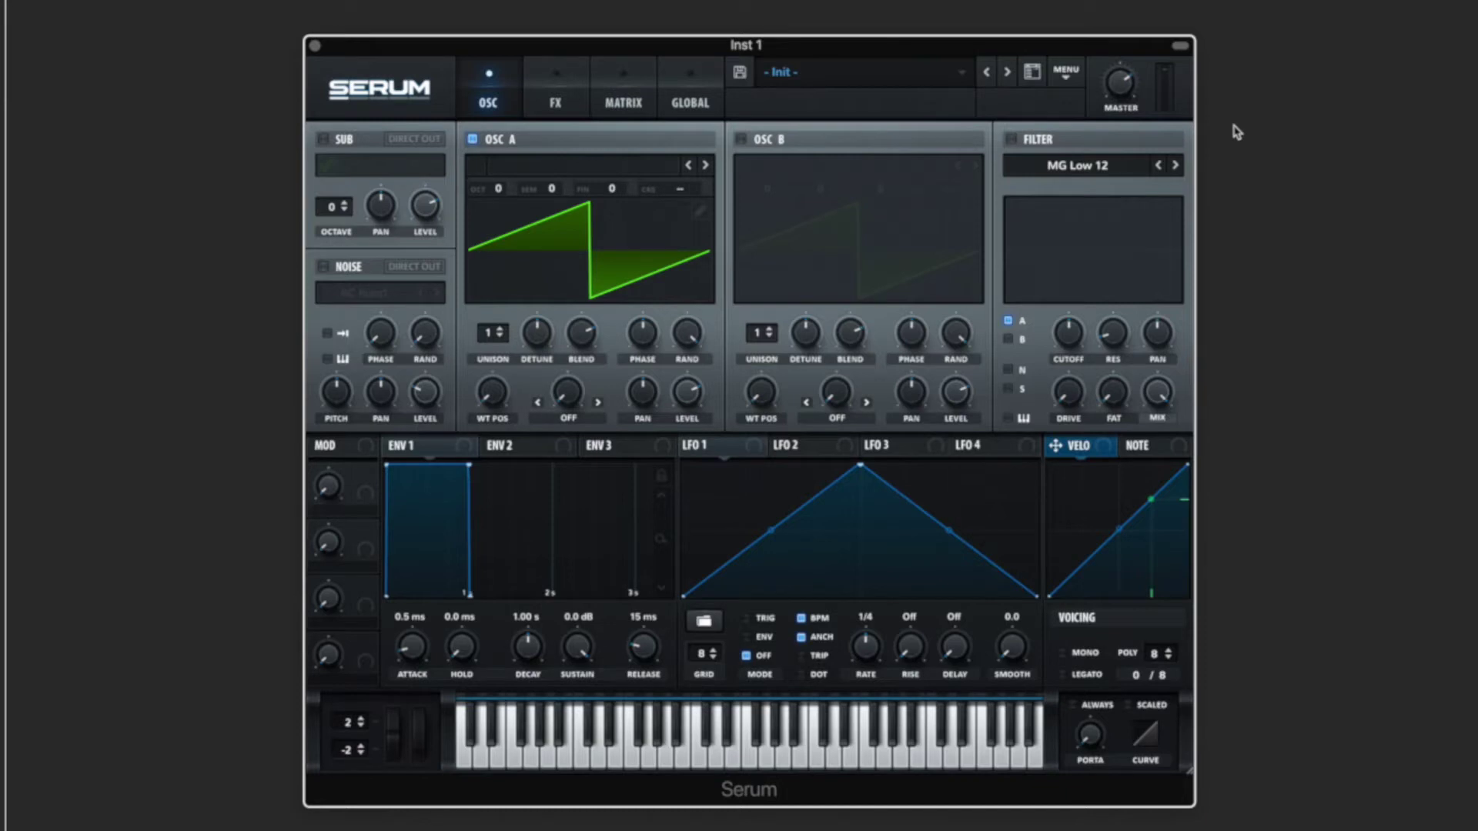
click(1032, 73)
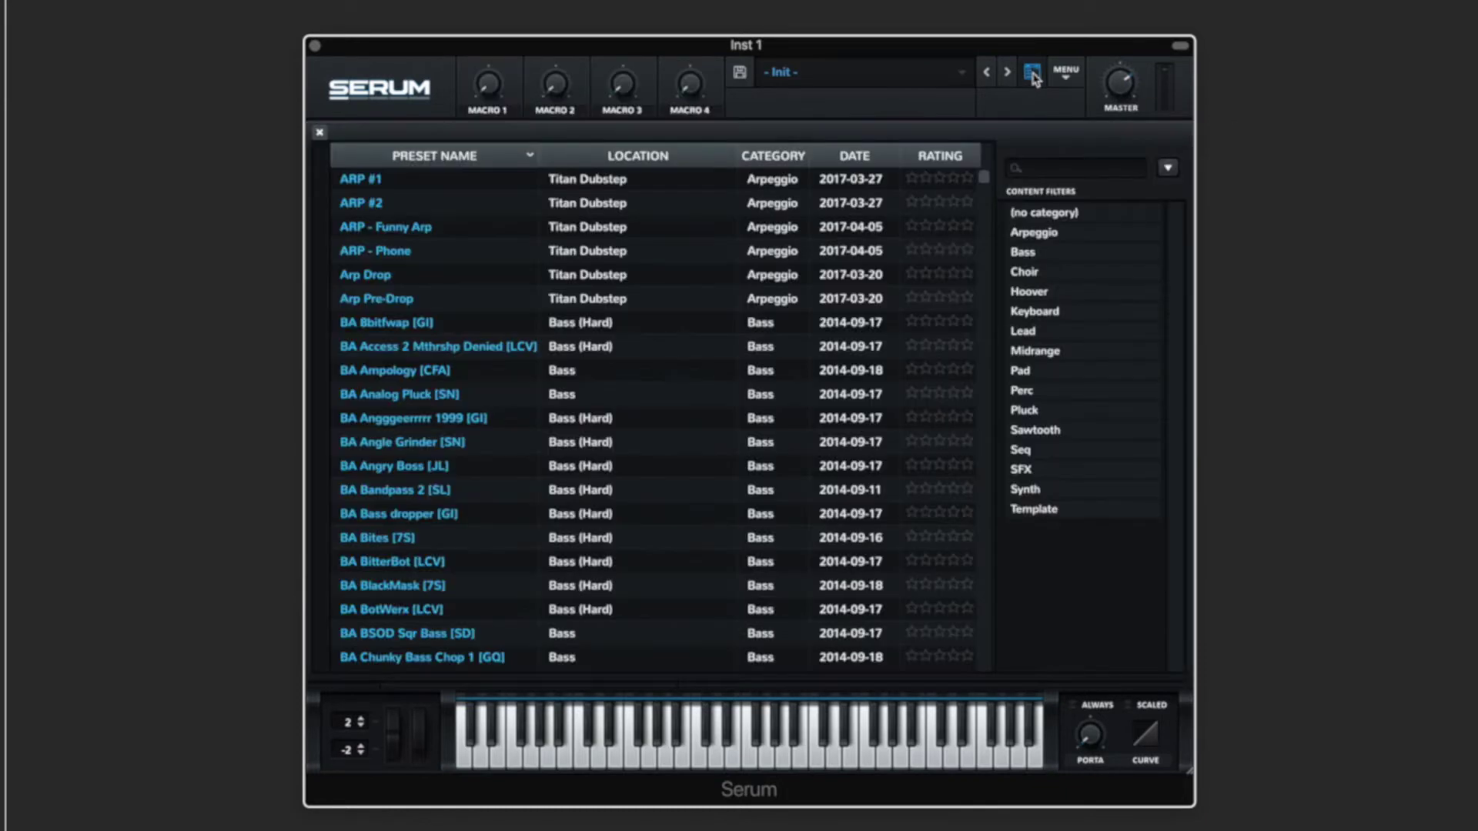
scroll(638, 401, down, 15)
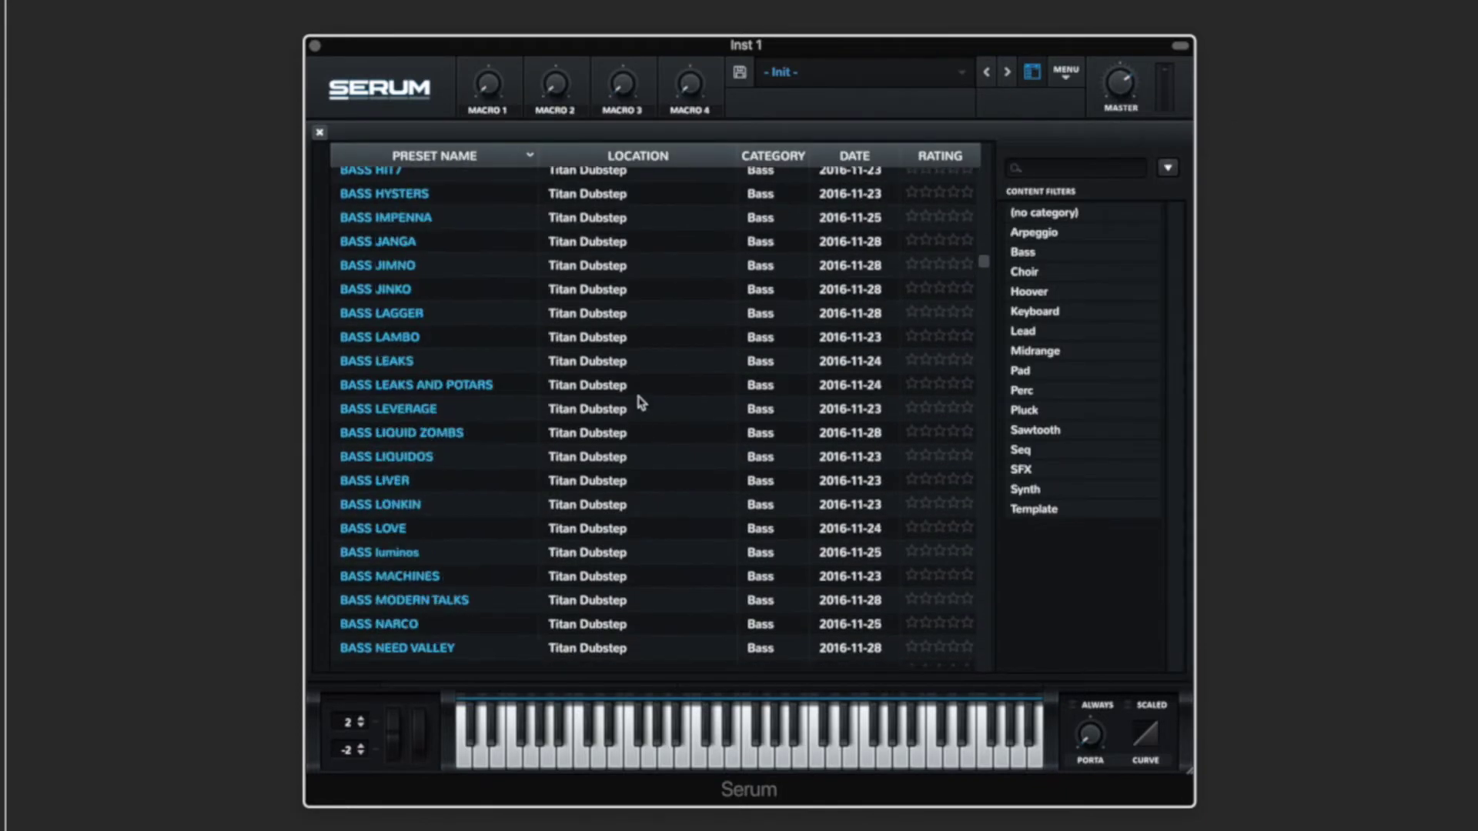
scroll(645, 400, down, 10)
scroll(646, 396, up, 20)
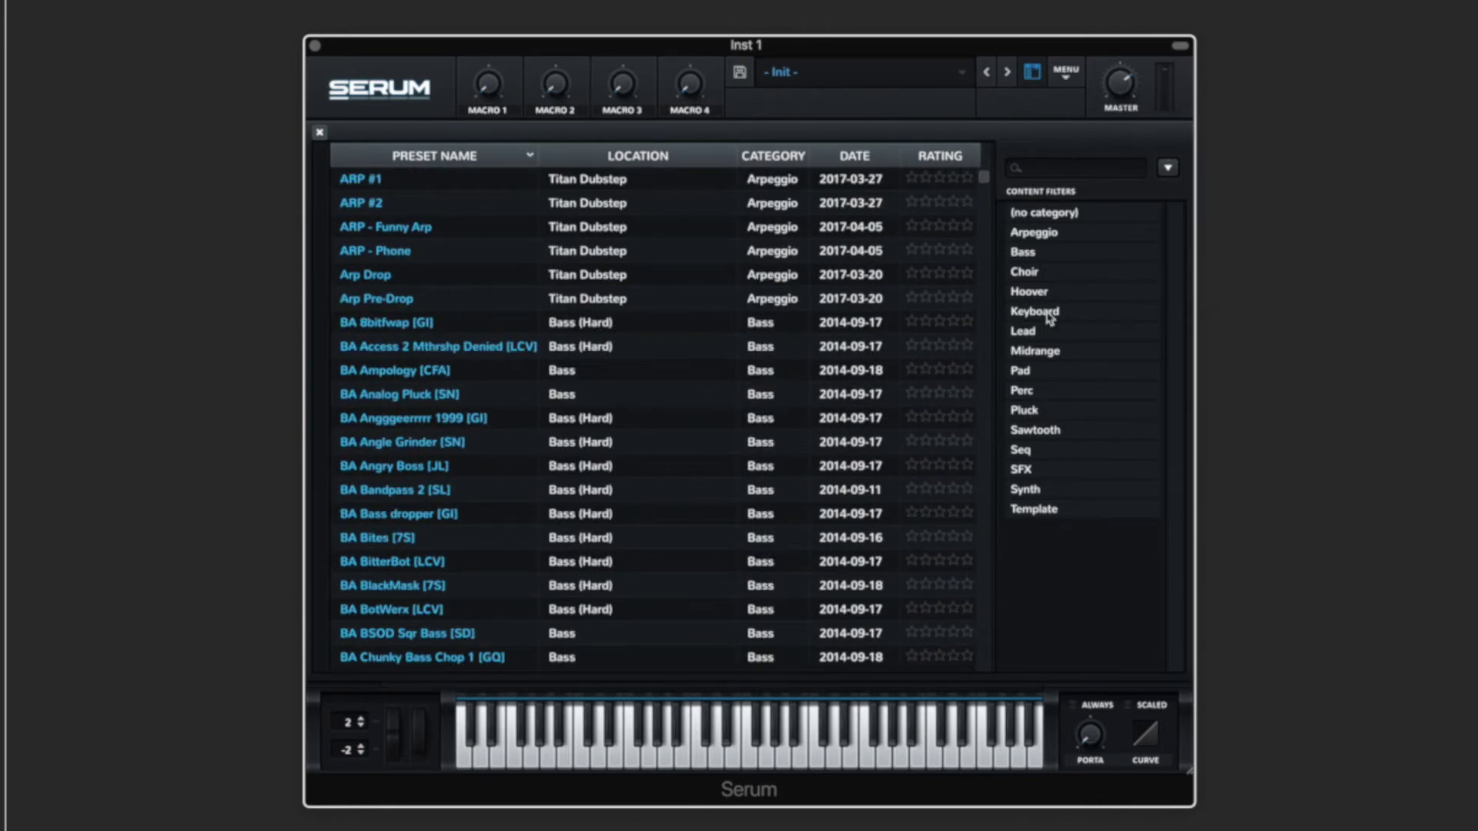
click(1033, 74)
click(1066, 74)
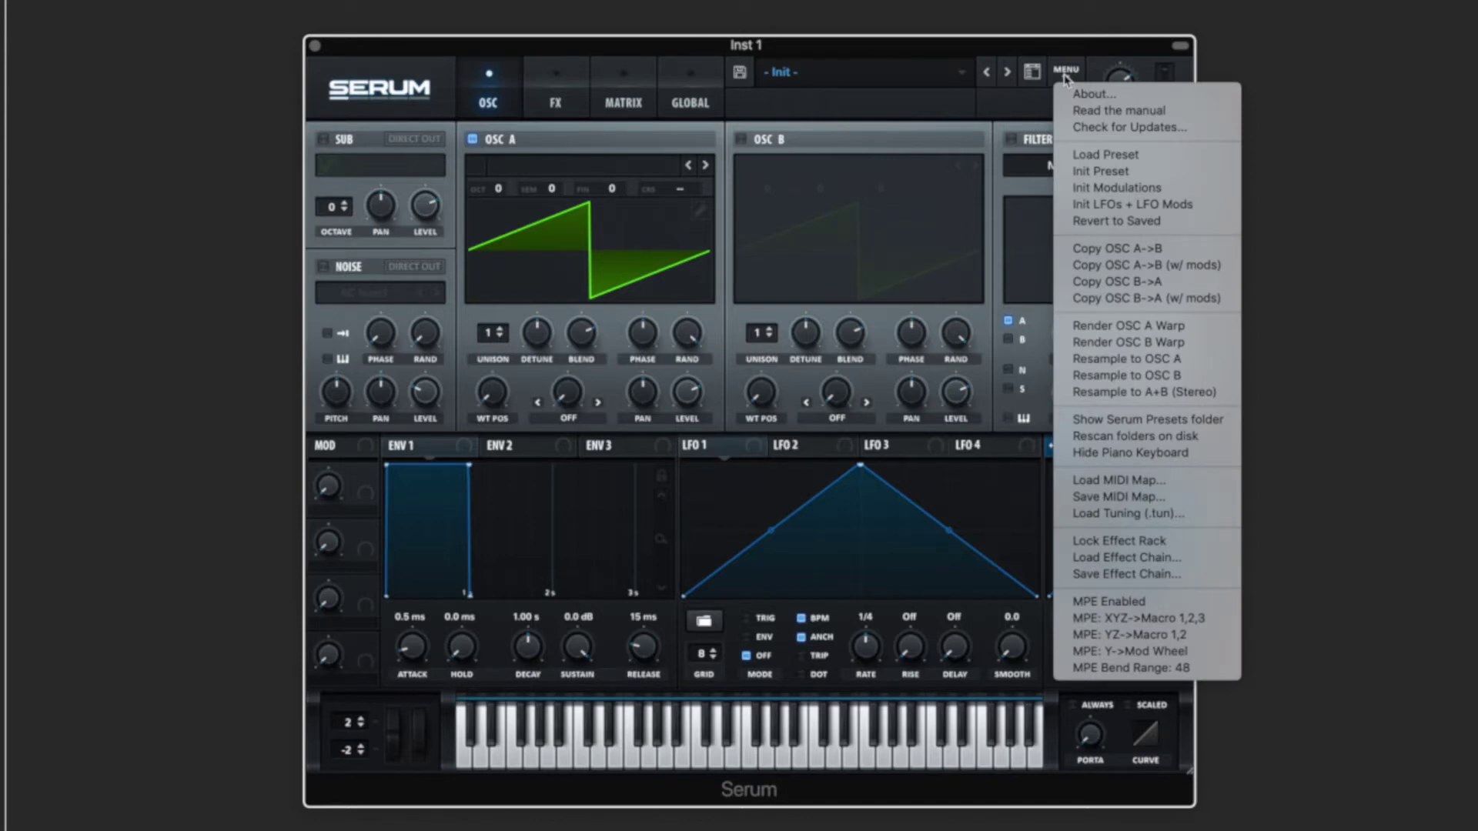
click(1066, 76)
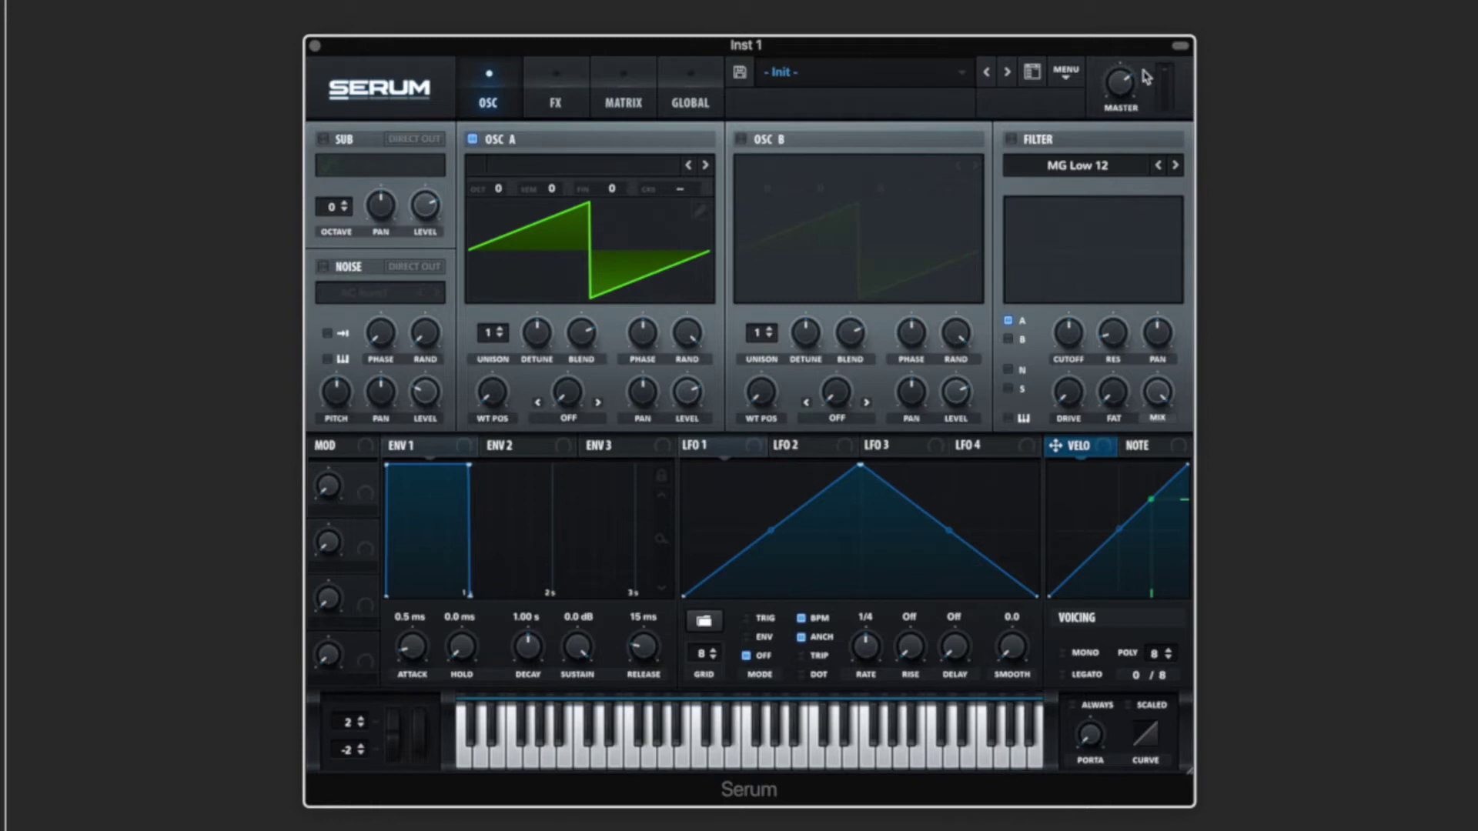
- Play a high note and two low test notes on Serum's keyboard
click(934, 765)
click(468, 768)
click(467, 766)
- Cycle through Serum's FX, Matrix and Global pages back to the oscillator page
click(561, 93)
click(625, 91)
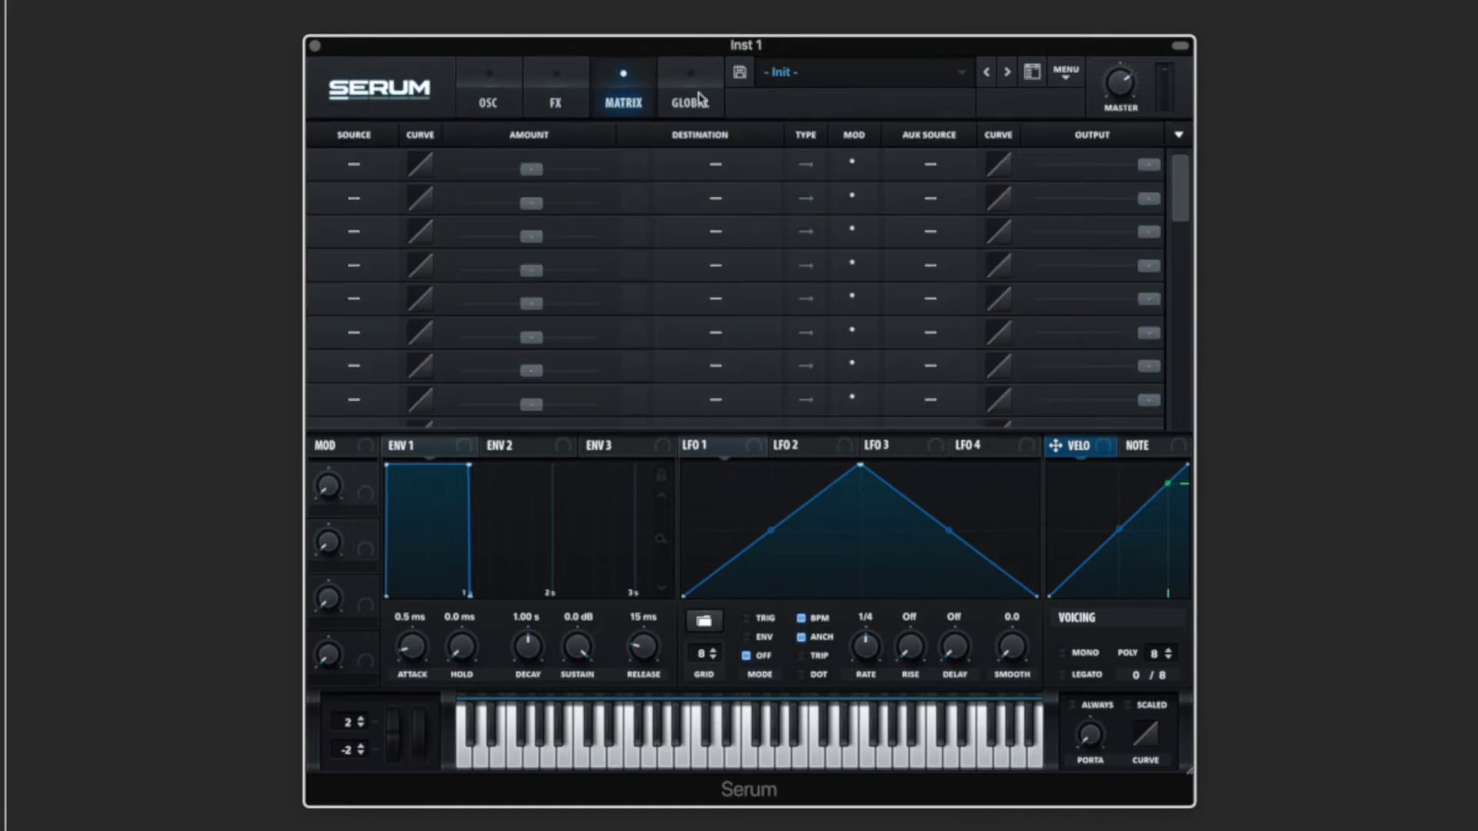
click(702, 99)
click(485, 89)
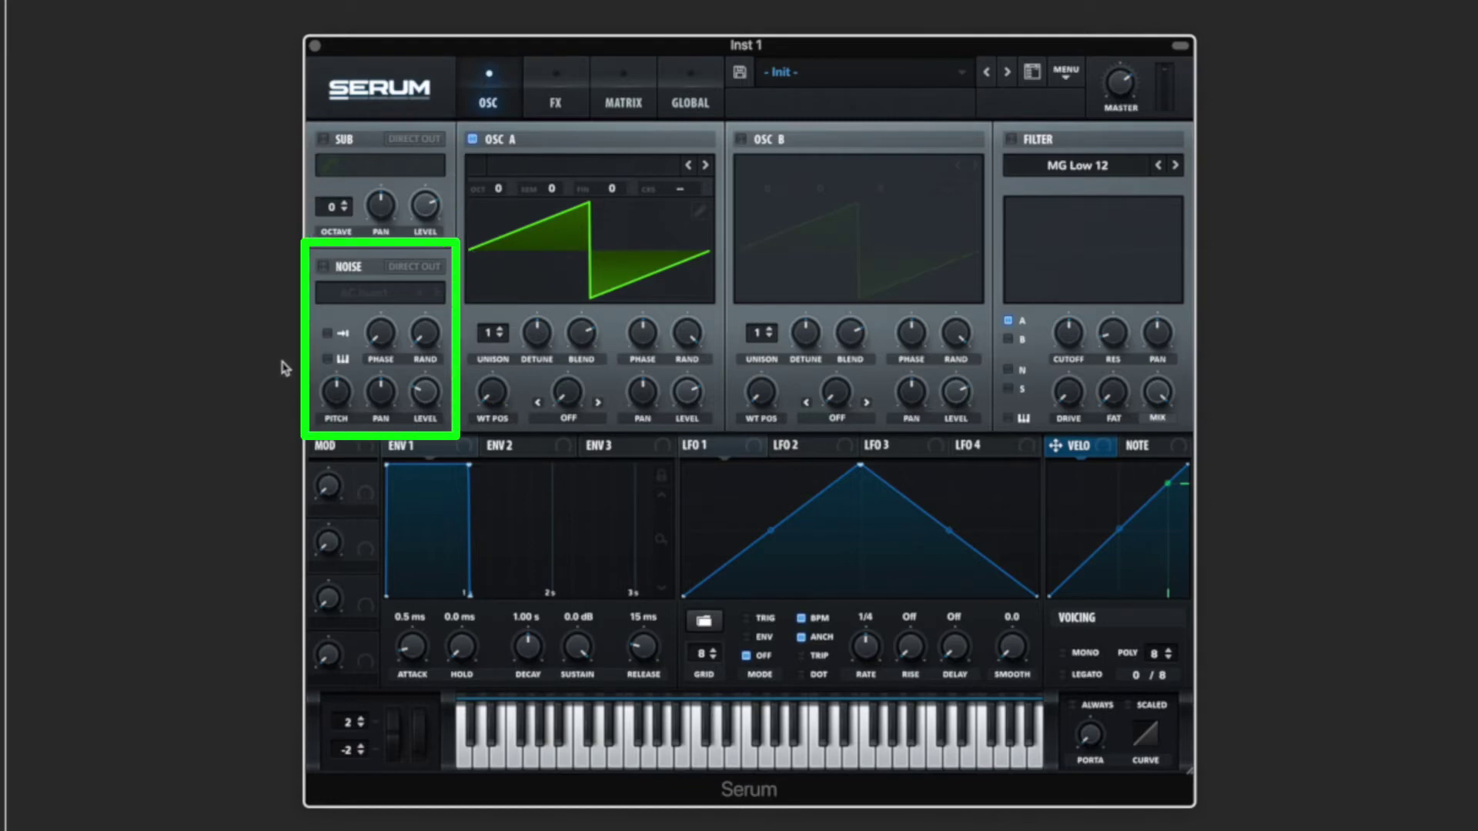
- Toggle OSC A and OSC B off and back on, leaving both sawtooth oscillators enabled
click(741, 139)
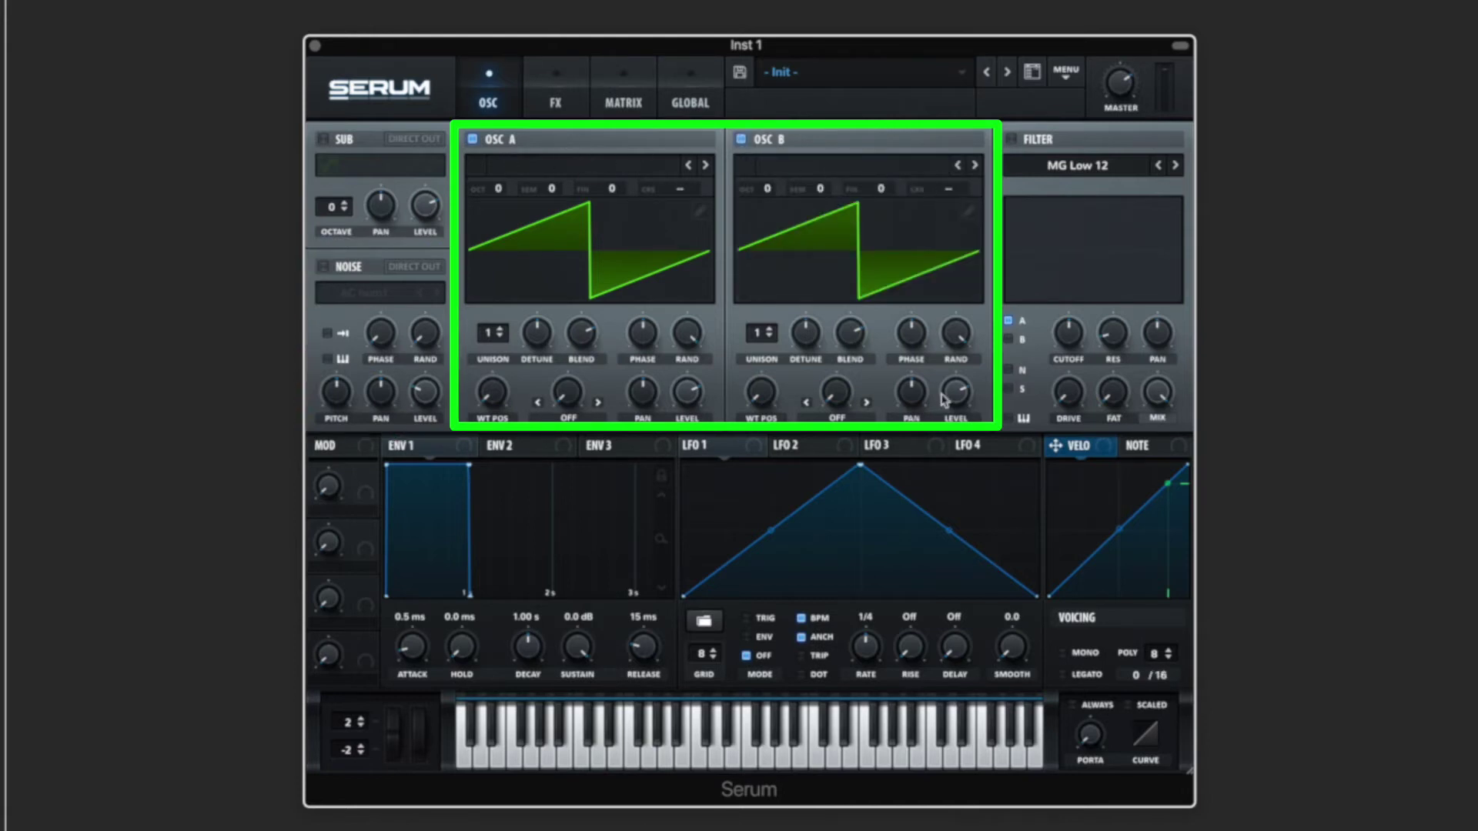
click(472, 140)
click(741, 139)
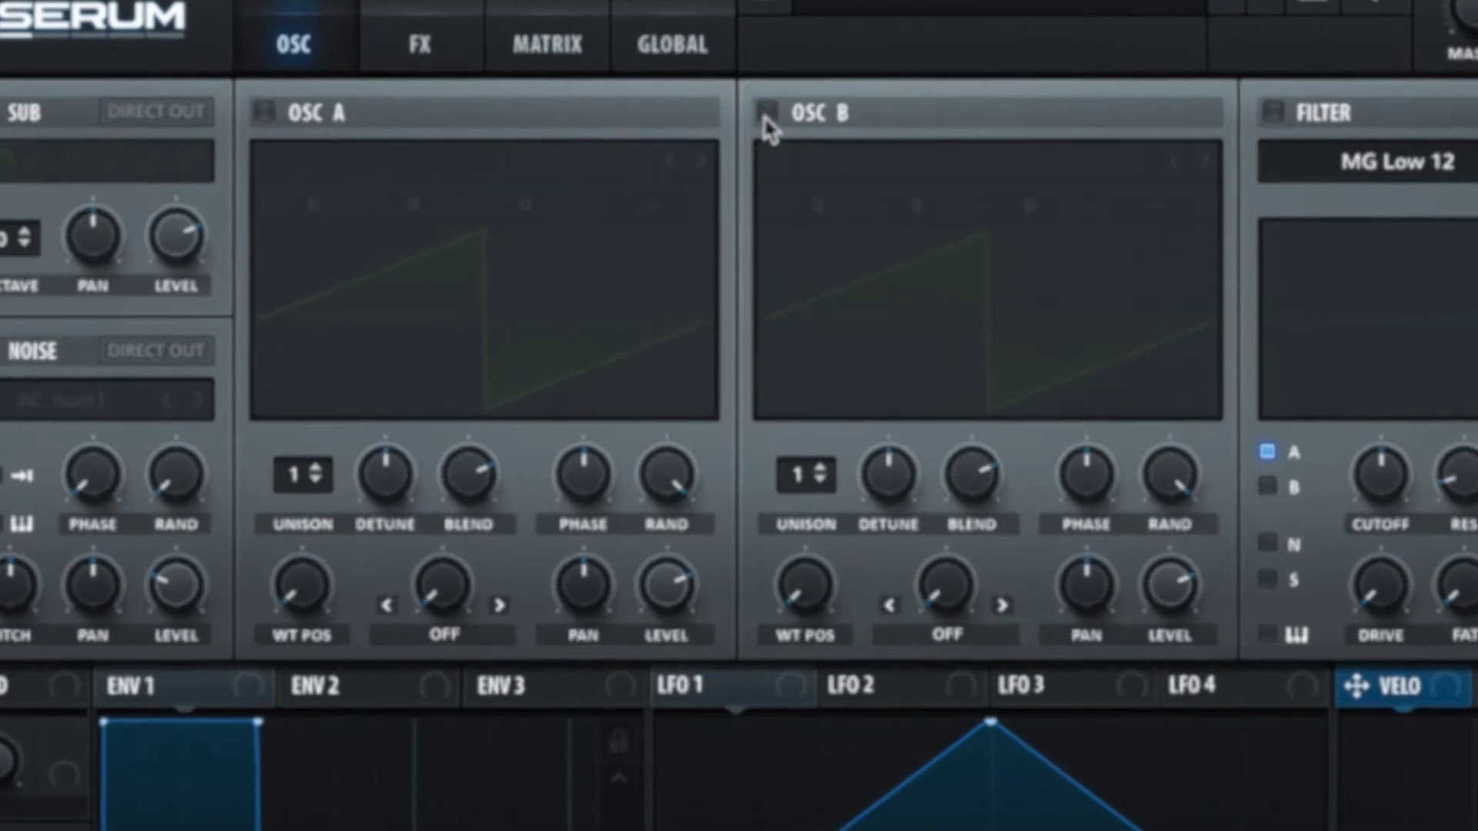
click(264, 116)
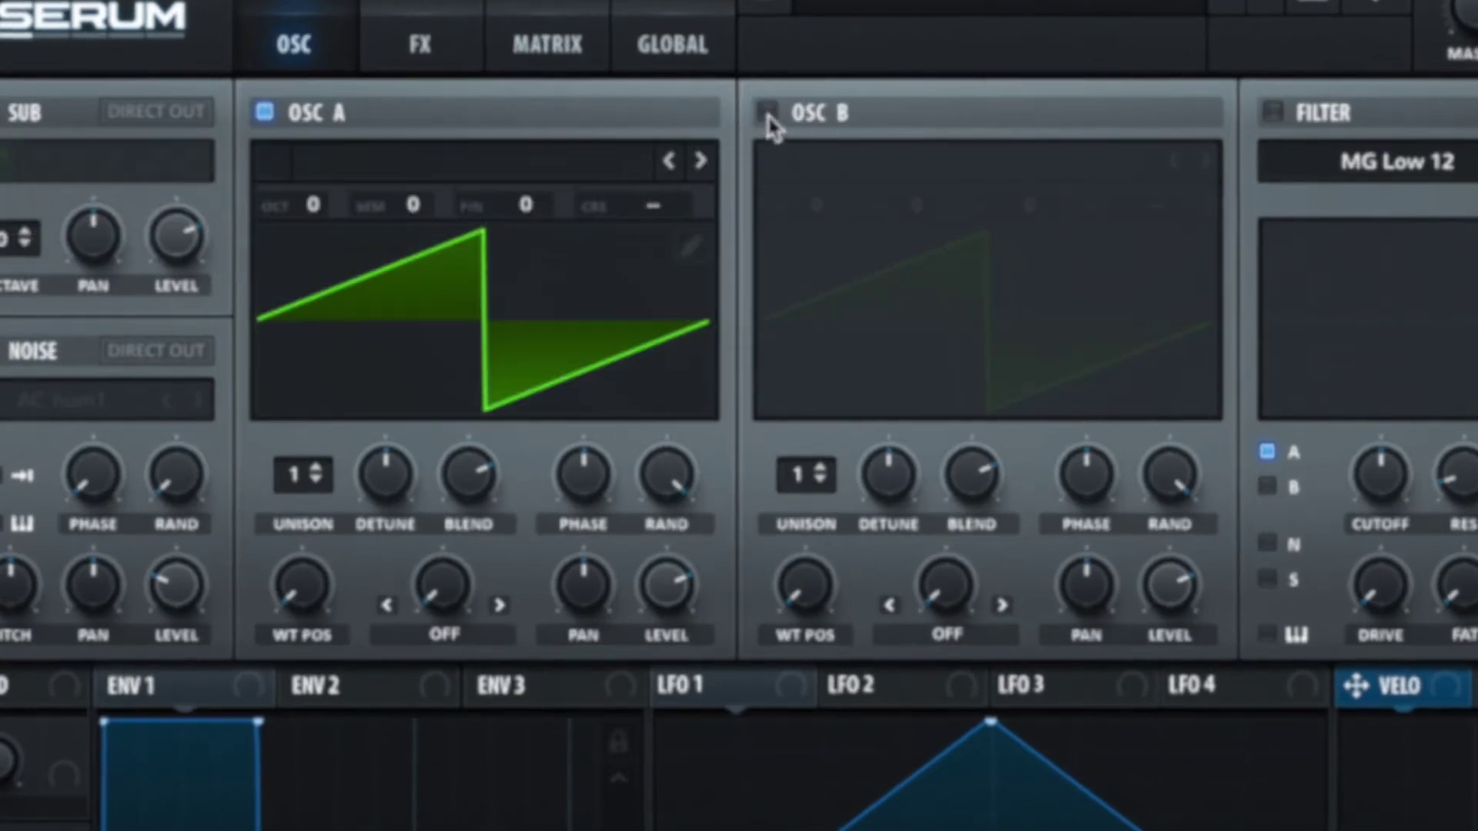
click(767, 114)
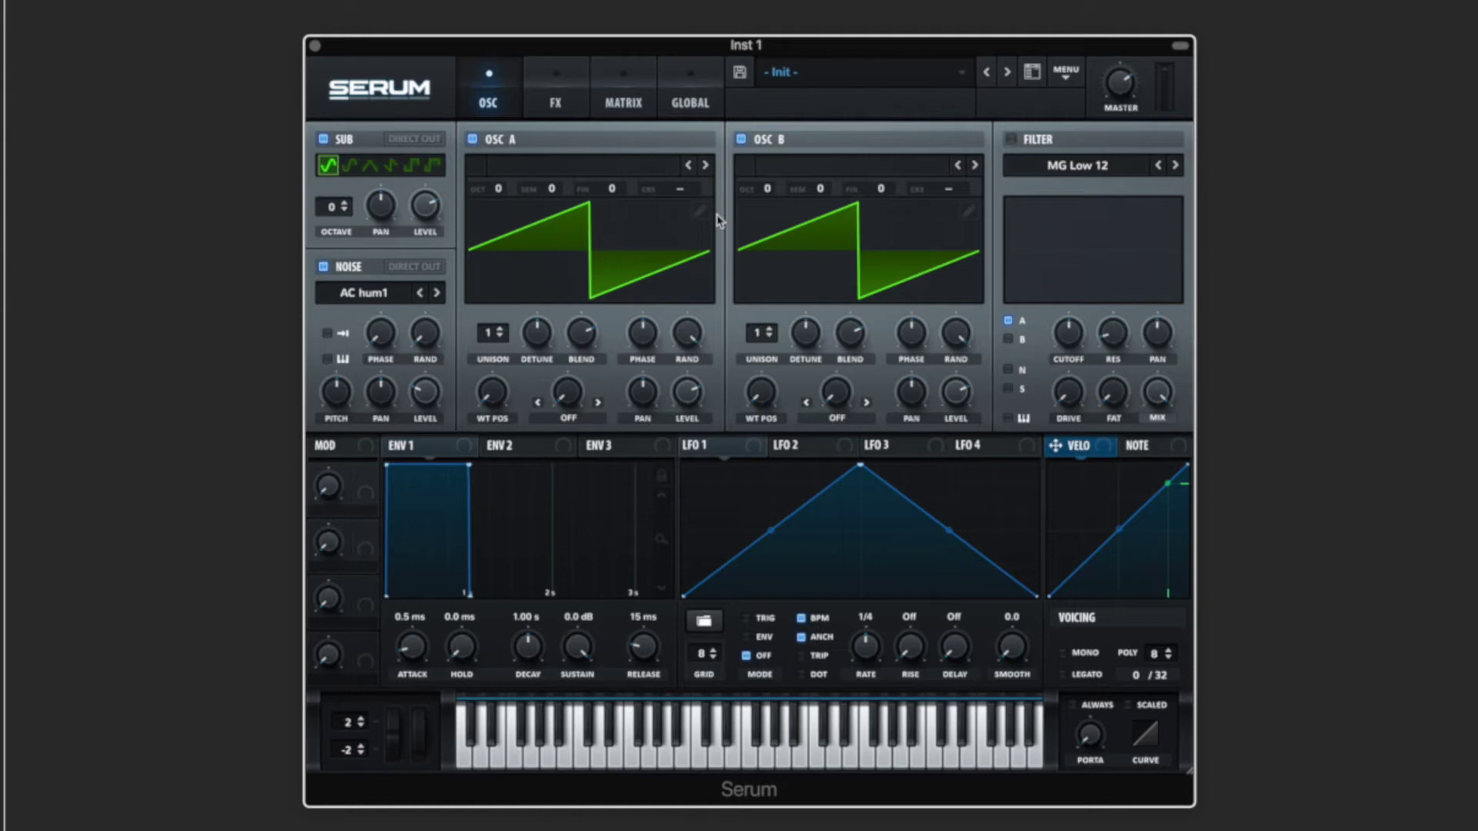
- Send Sub and Noise direct out, enable the filter and clear its A/B/N/S routing
click(414, 144)
click(415, 268)
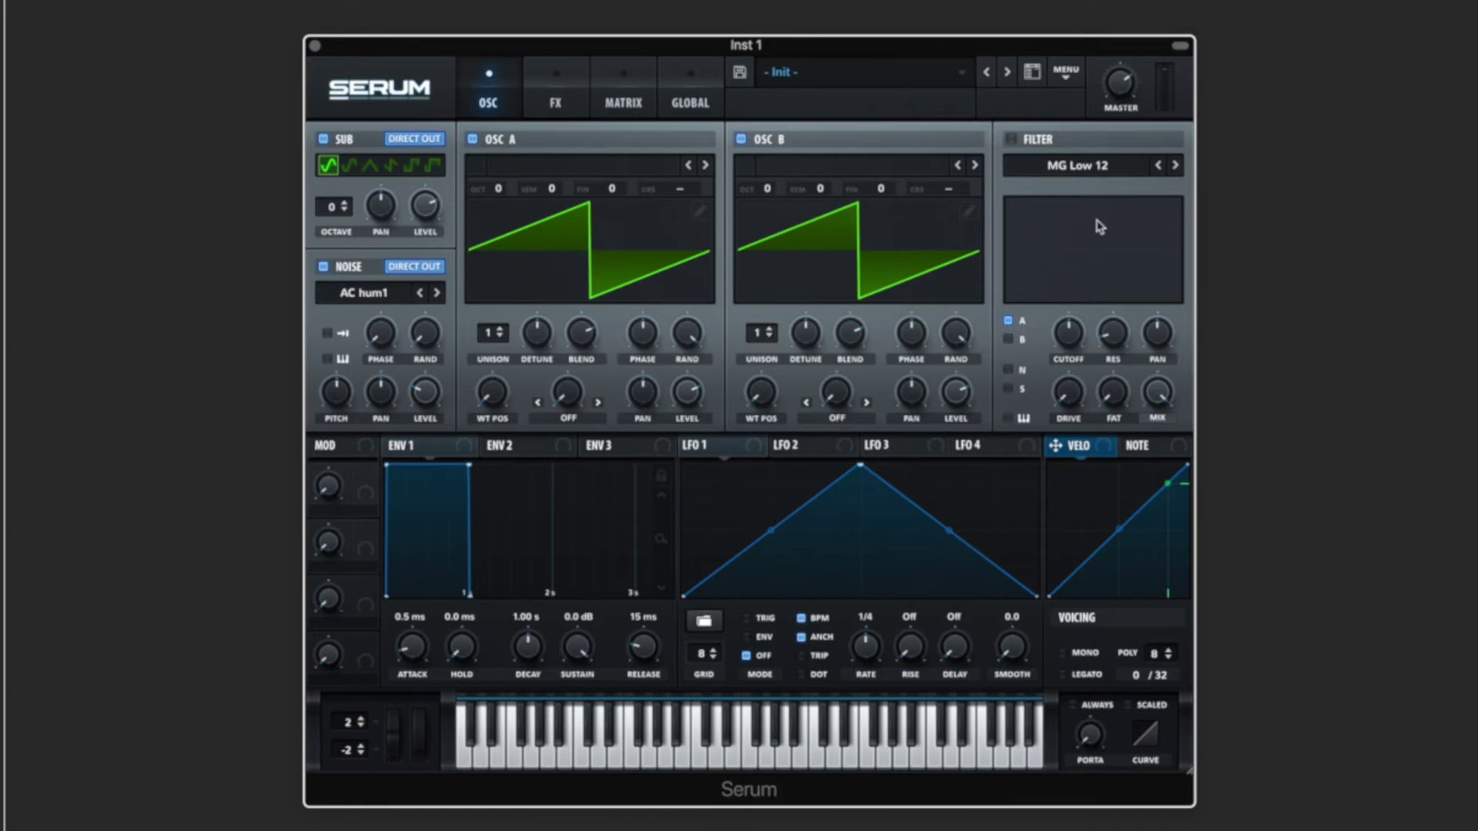
click(1012, 139)
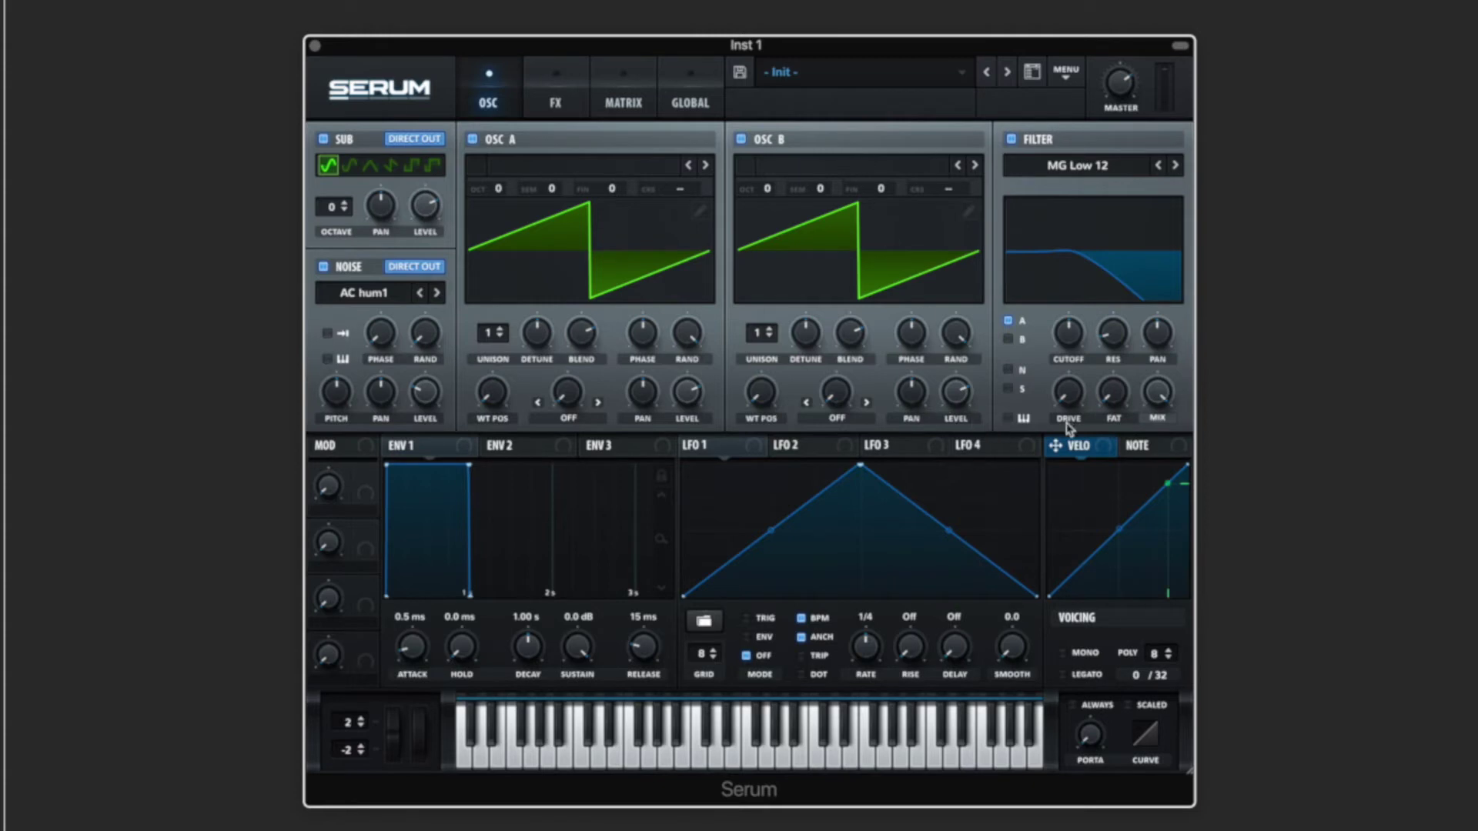
click(1007, 371)
click(1008, 389)
drag(1007, 388, 1007, 320)
click(558, 91)
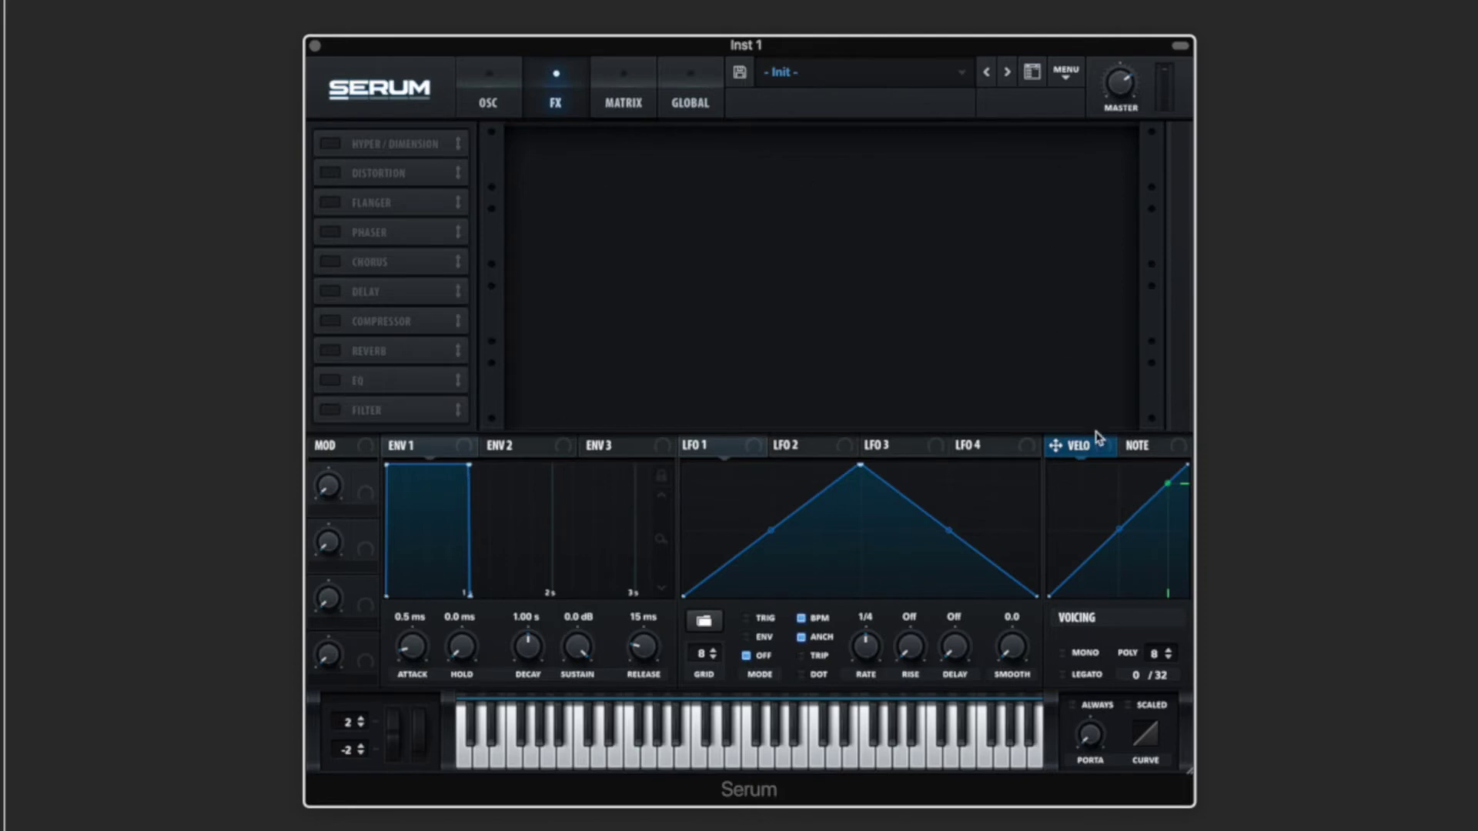
- Switch on all ten rack effects, from Hyper/Dimension through Distortion, Delay and Reverb to Filter
click(329, 144)
click(331, 173)
click(331, 202)
click(331, 232)
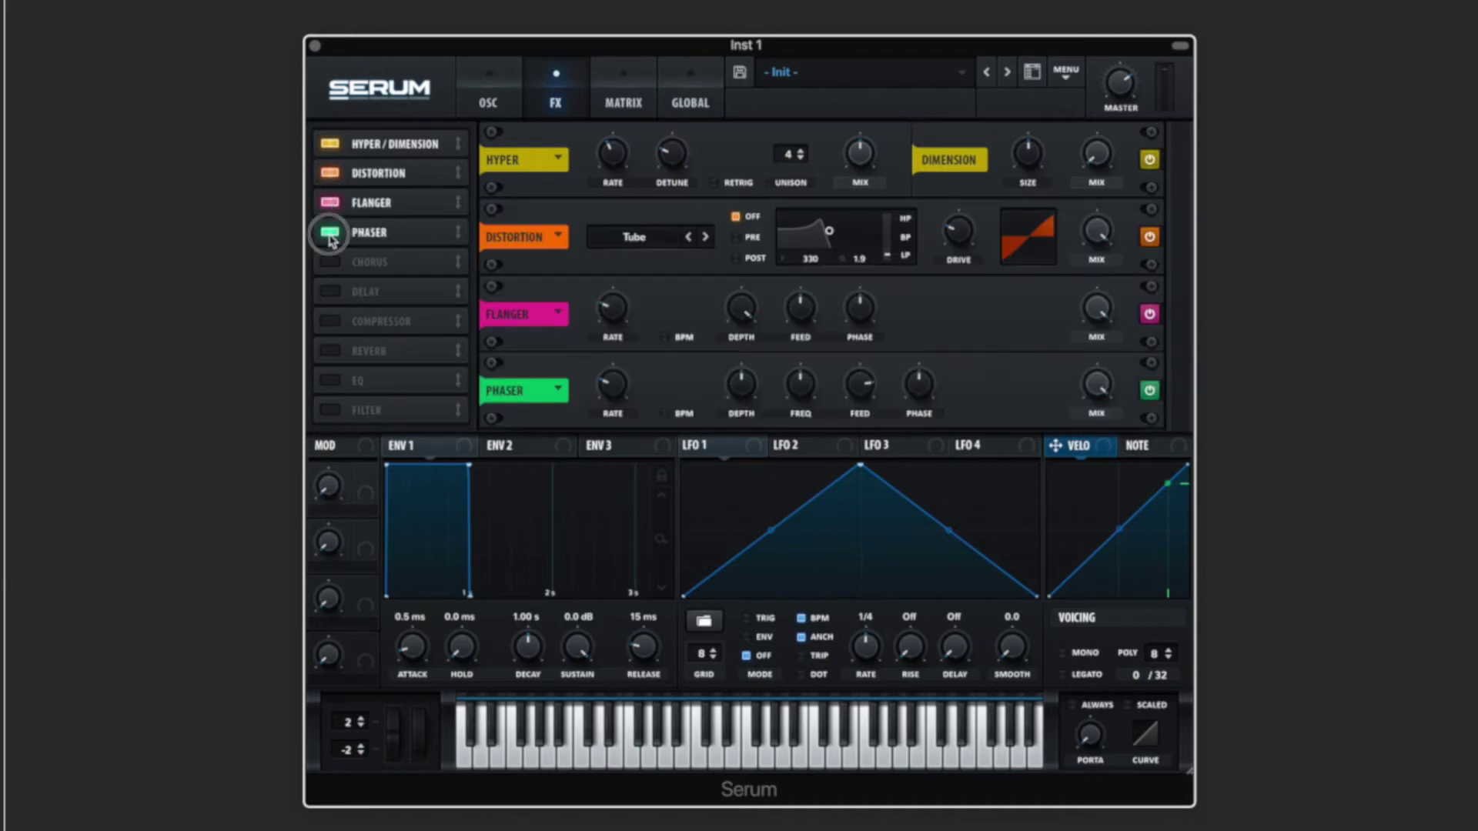
click(331, 262)
click(331, 292)
click(332, 322)
click(331, 351)
click(331, 380)
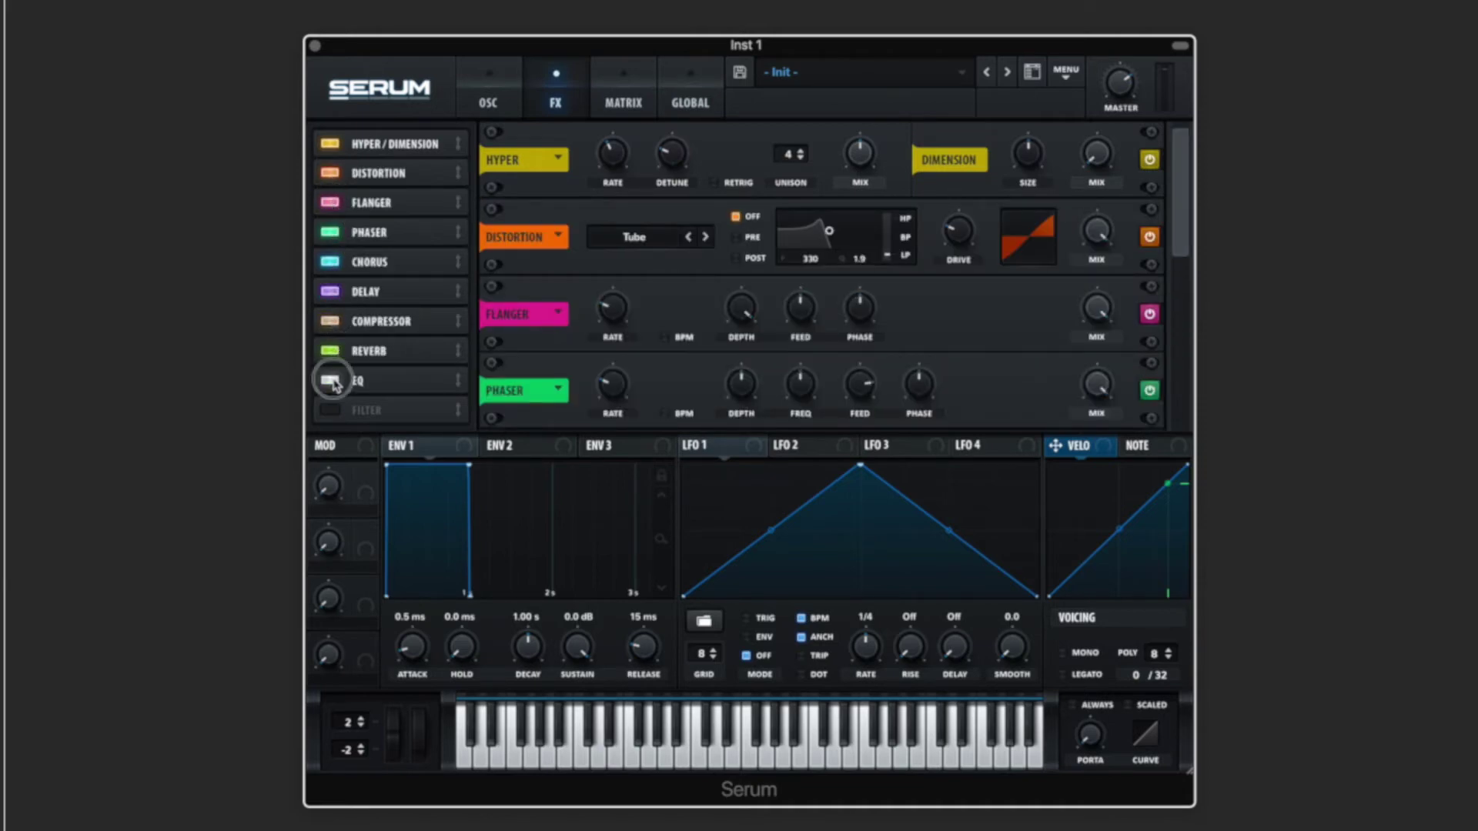
click(331, 410)
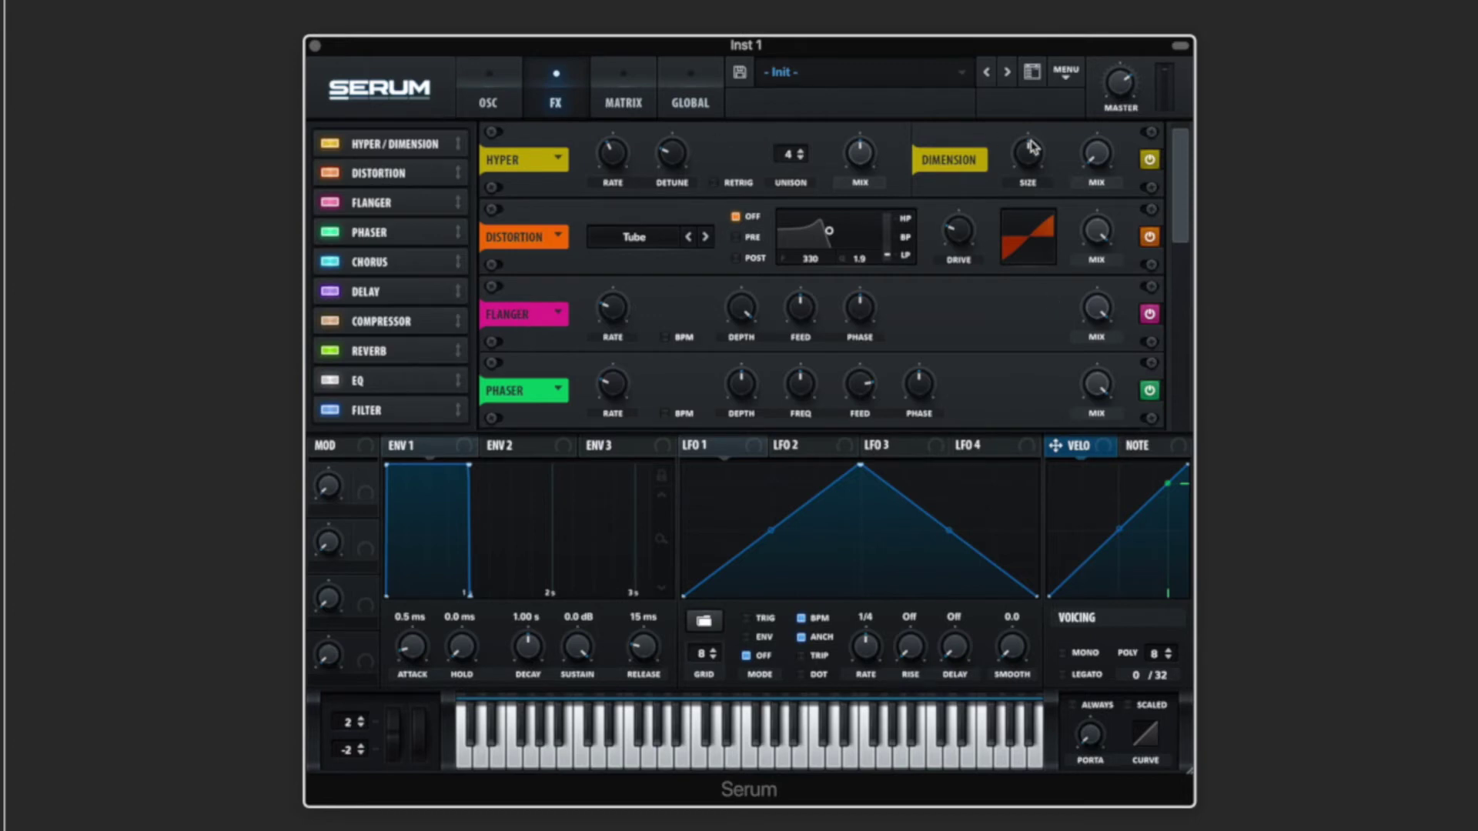
drag(1182, 154, 1190, 208)
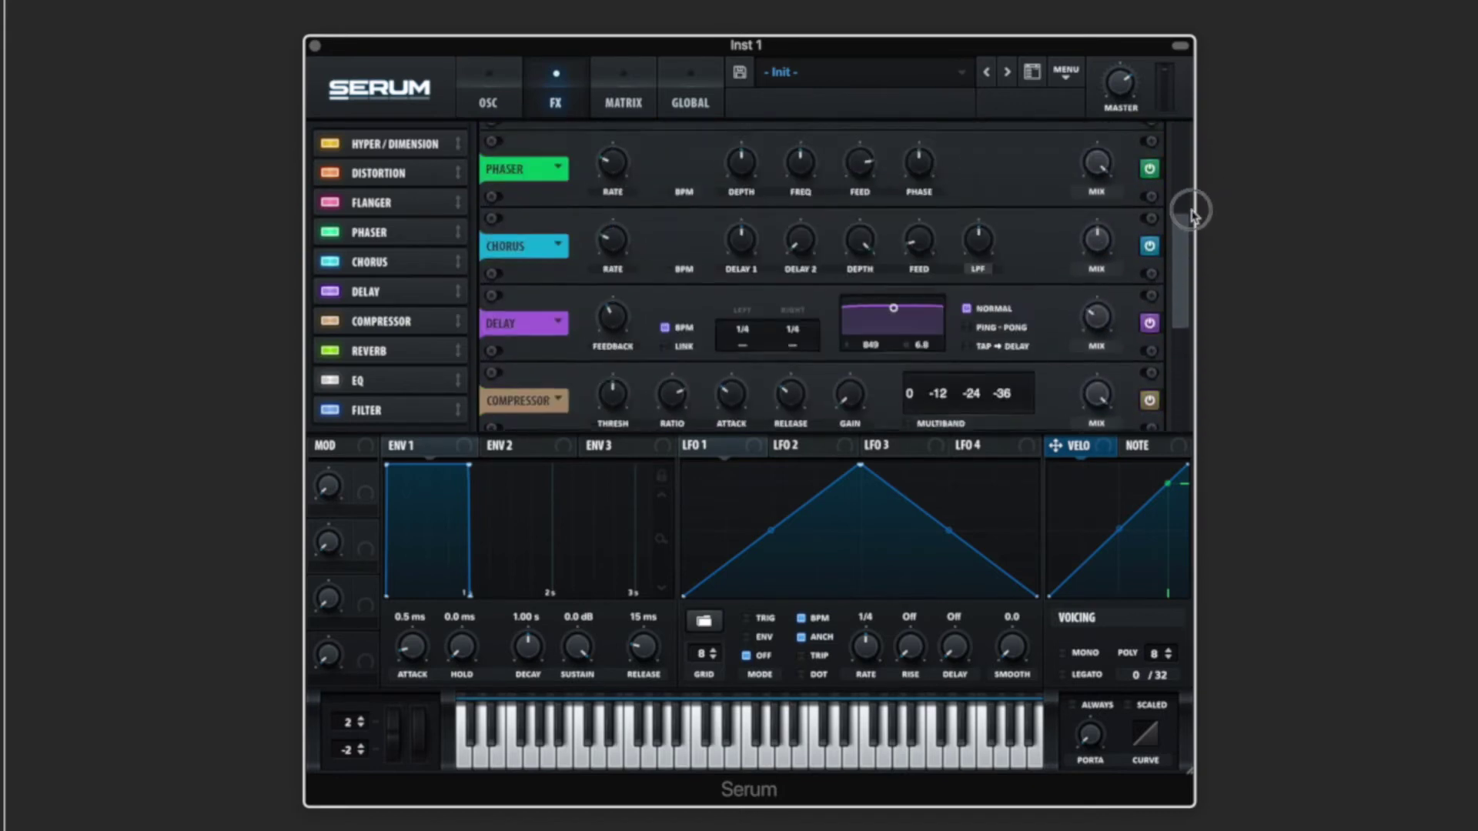
click(624, 80)
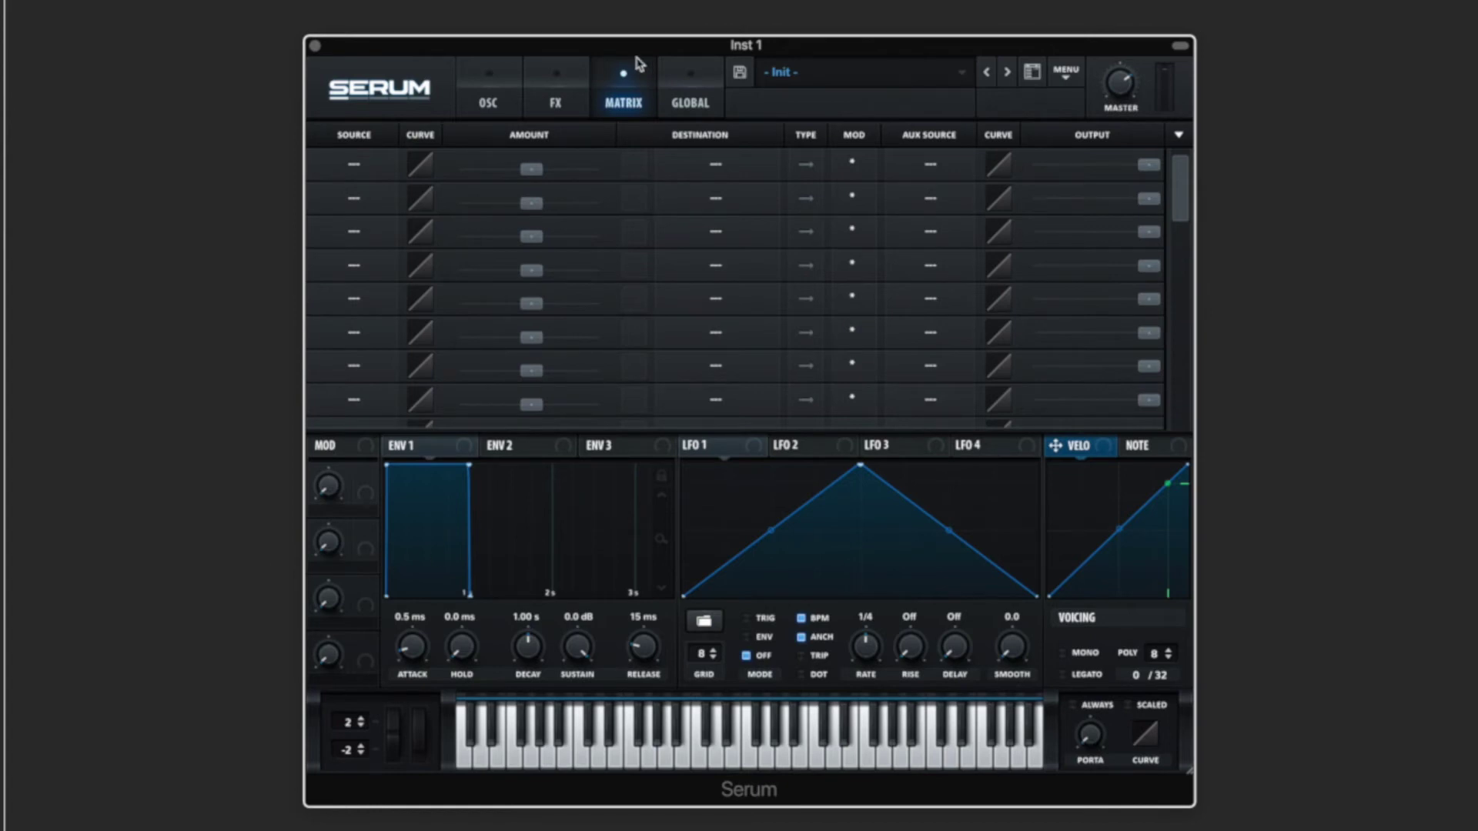
- Show Serum's Global page with chaos, unison, preferences and 2X oscillator oversampling
click(687, 101)
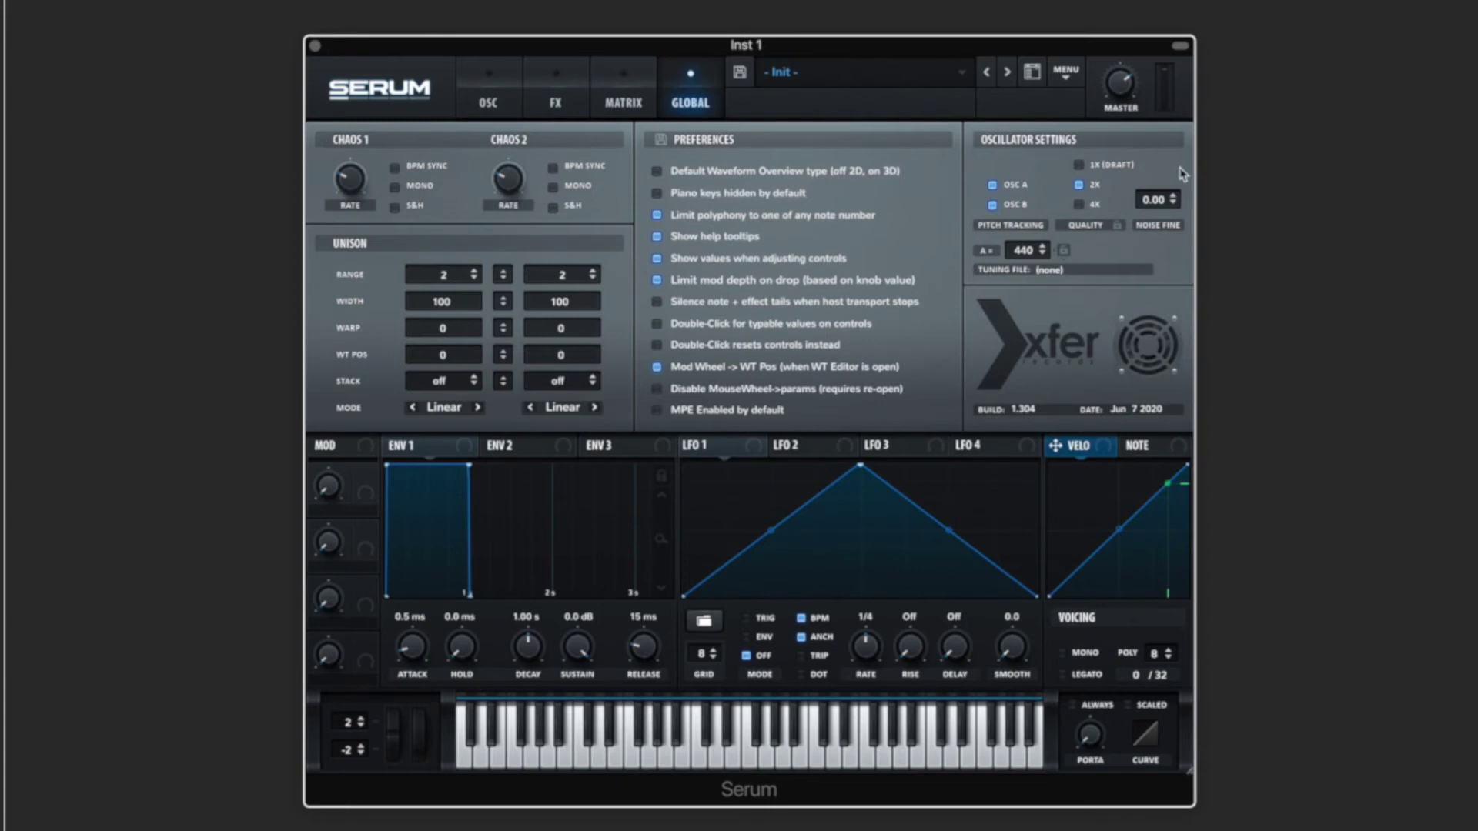
- Return to the oscillator page and compare the LFO 1 triangle and curved LFO 2 shapes
click(481, 83)
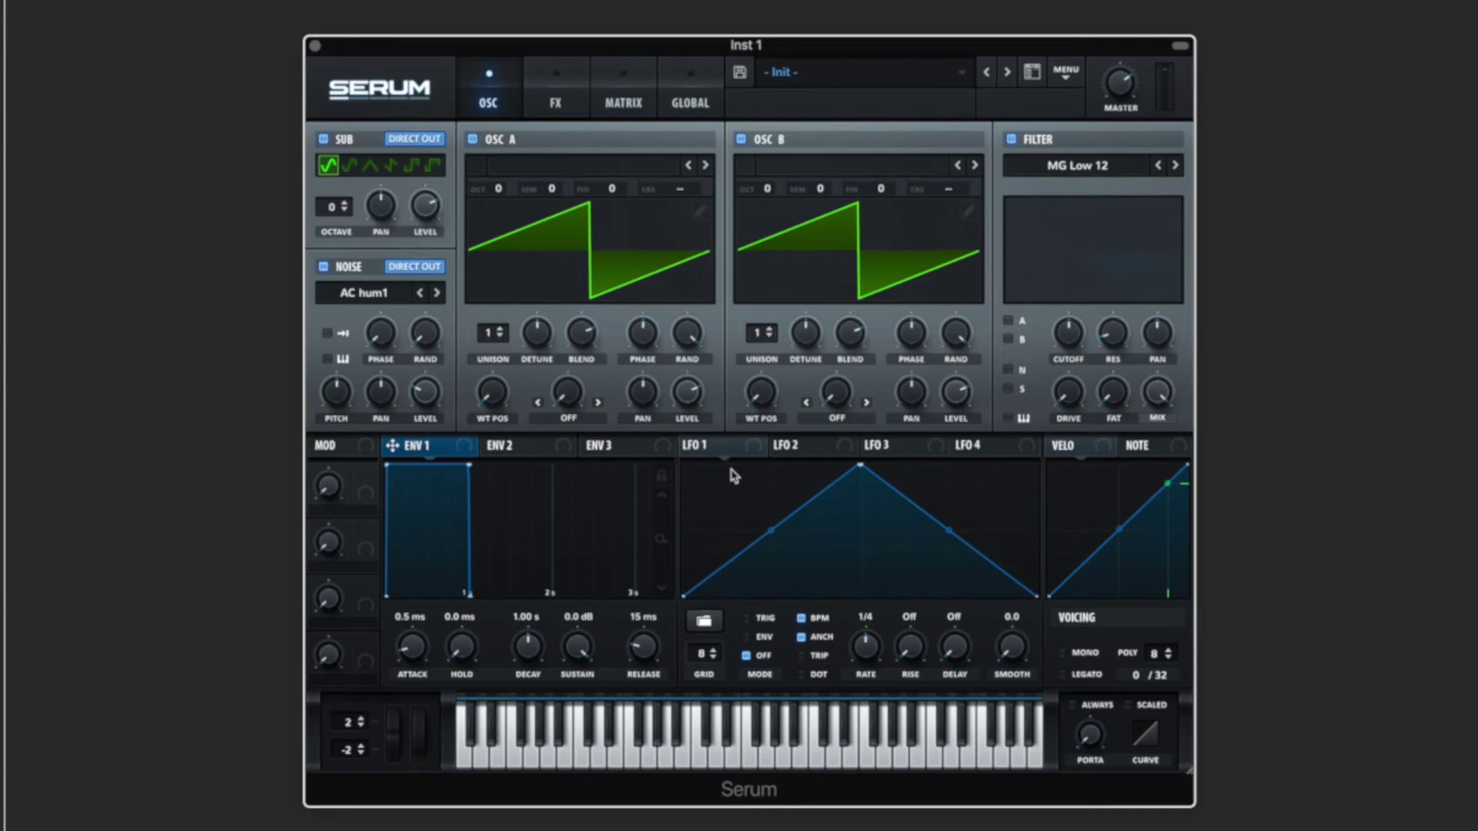
click(812, 451)
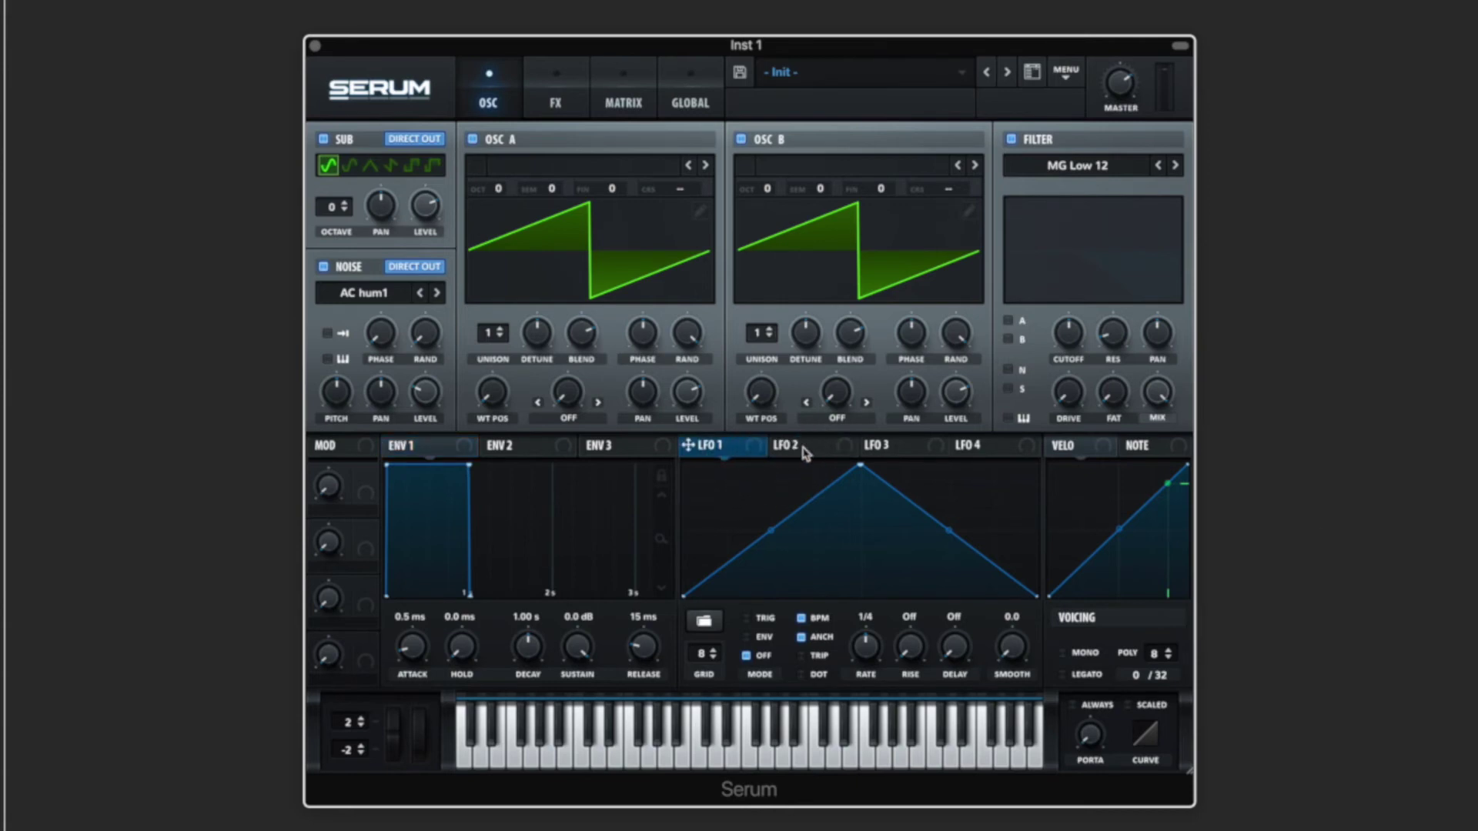
click(806, 451)
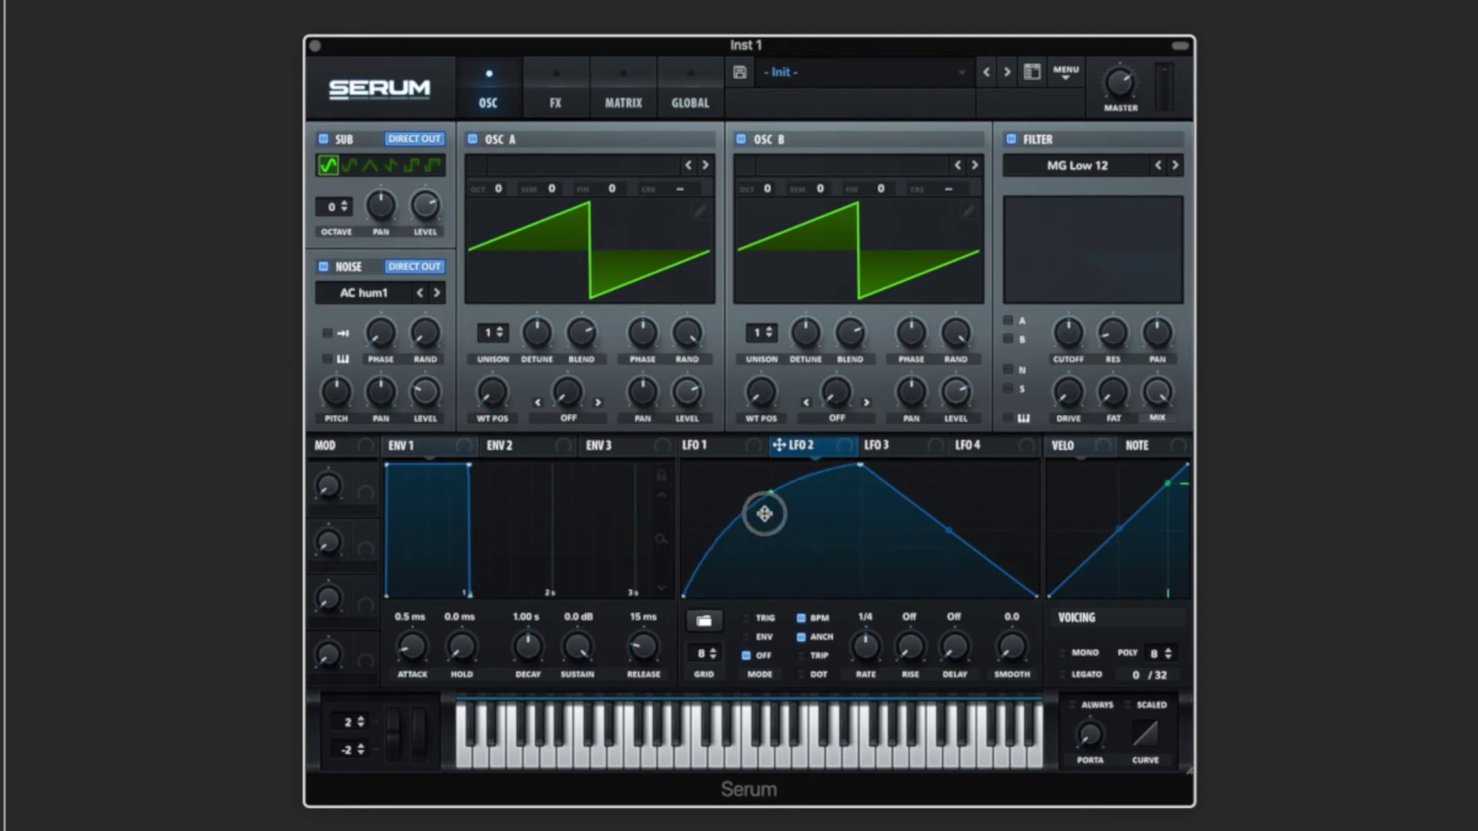
click(712, 448)
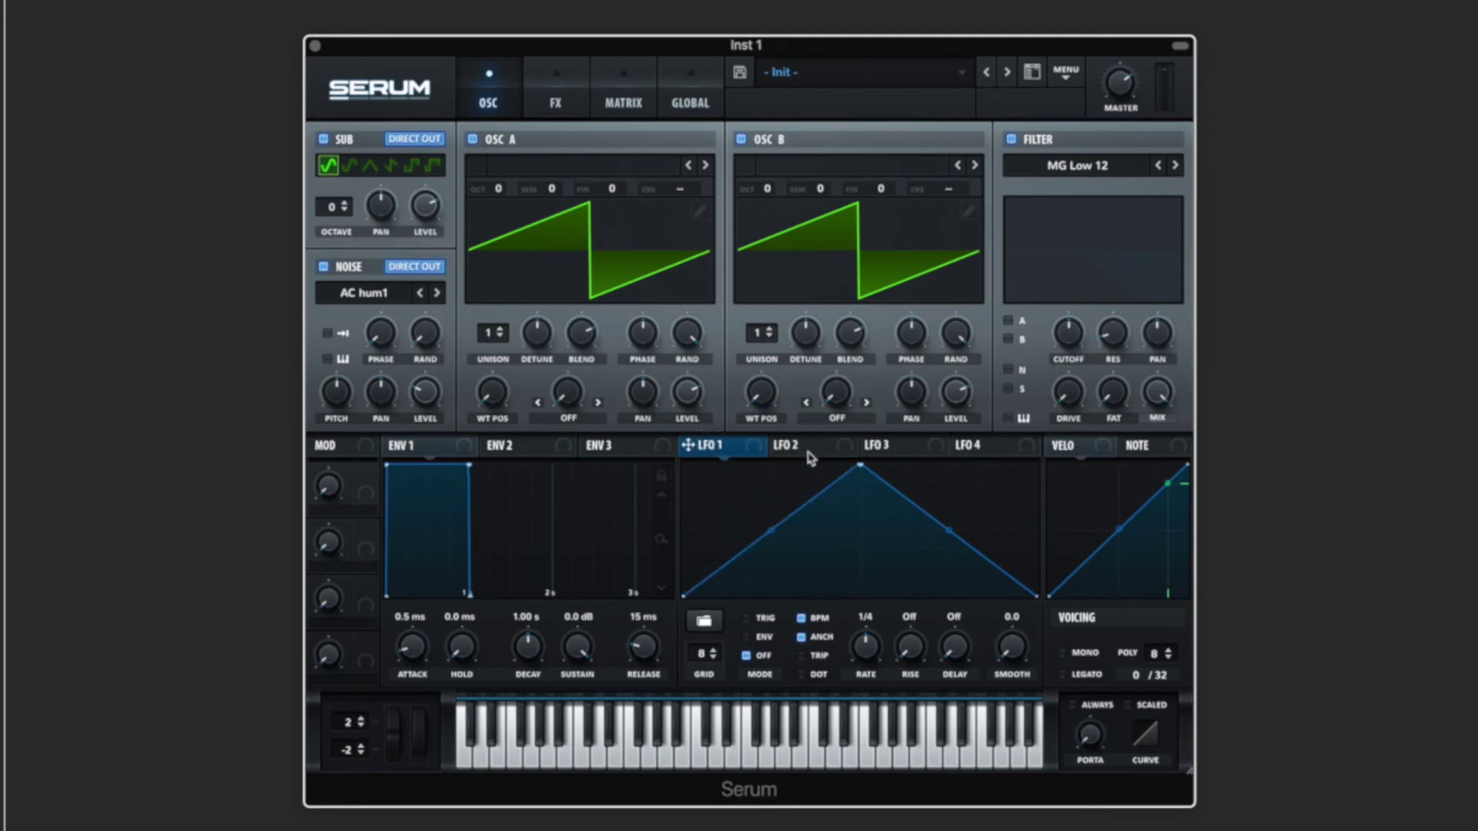
click(810, 453)
click(736, 452)
- Inspect the Envelope 1, Envelope 2, Note and Velocity modulation sources
click(429, 455)
click(520, 454)
click(1147, 456)
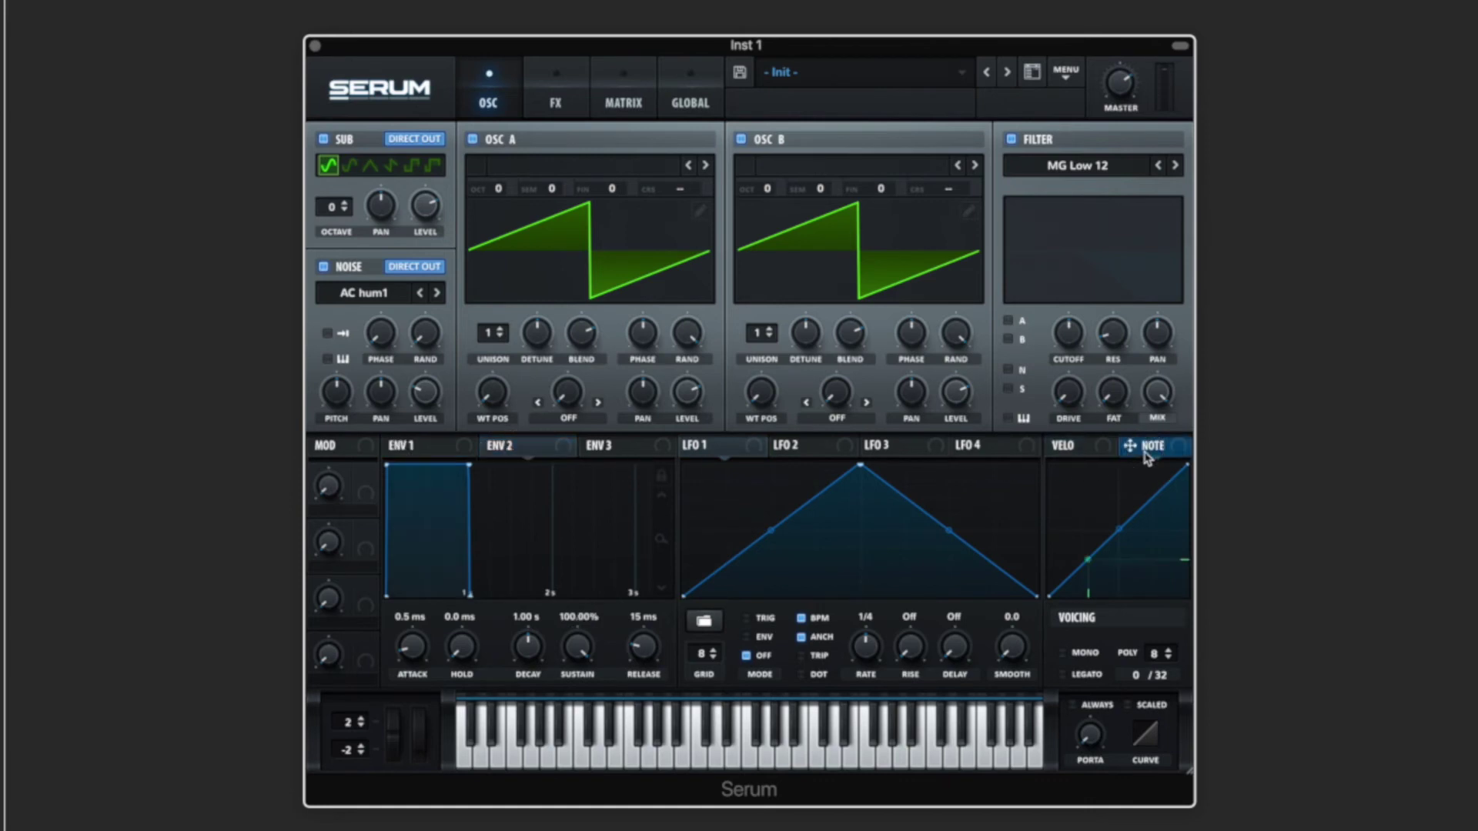
click(1077, 456)
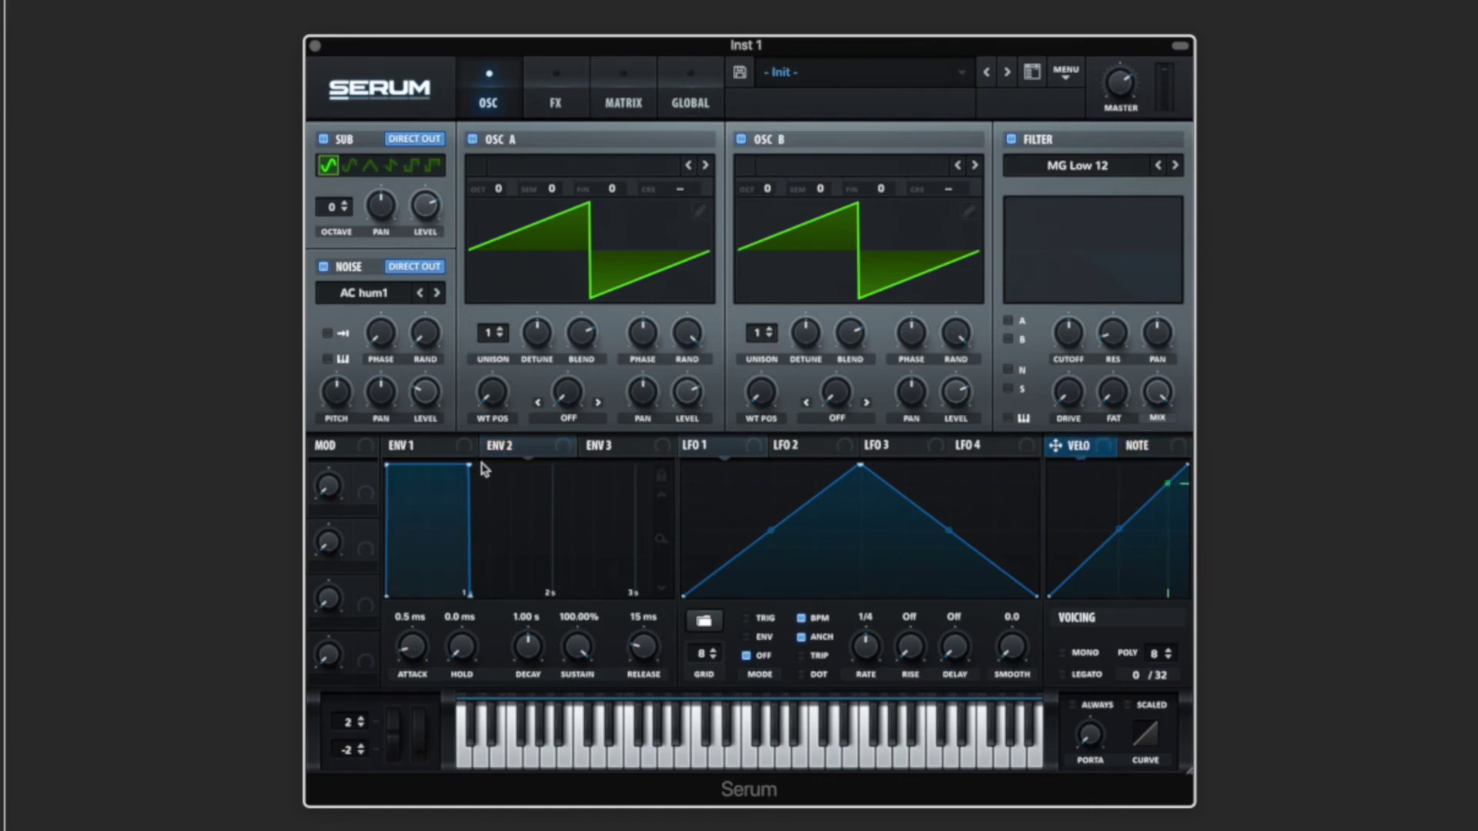
- Show the macro knobs and turn Macro 1 up and back to 0%
click(341, 450)
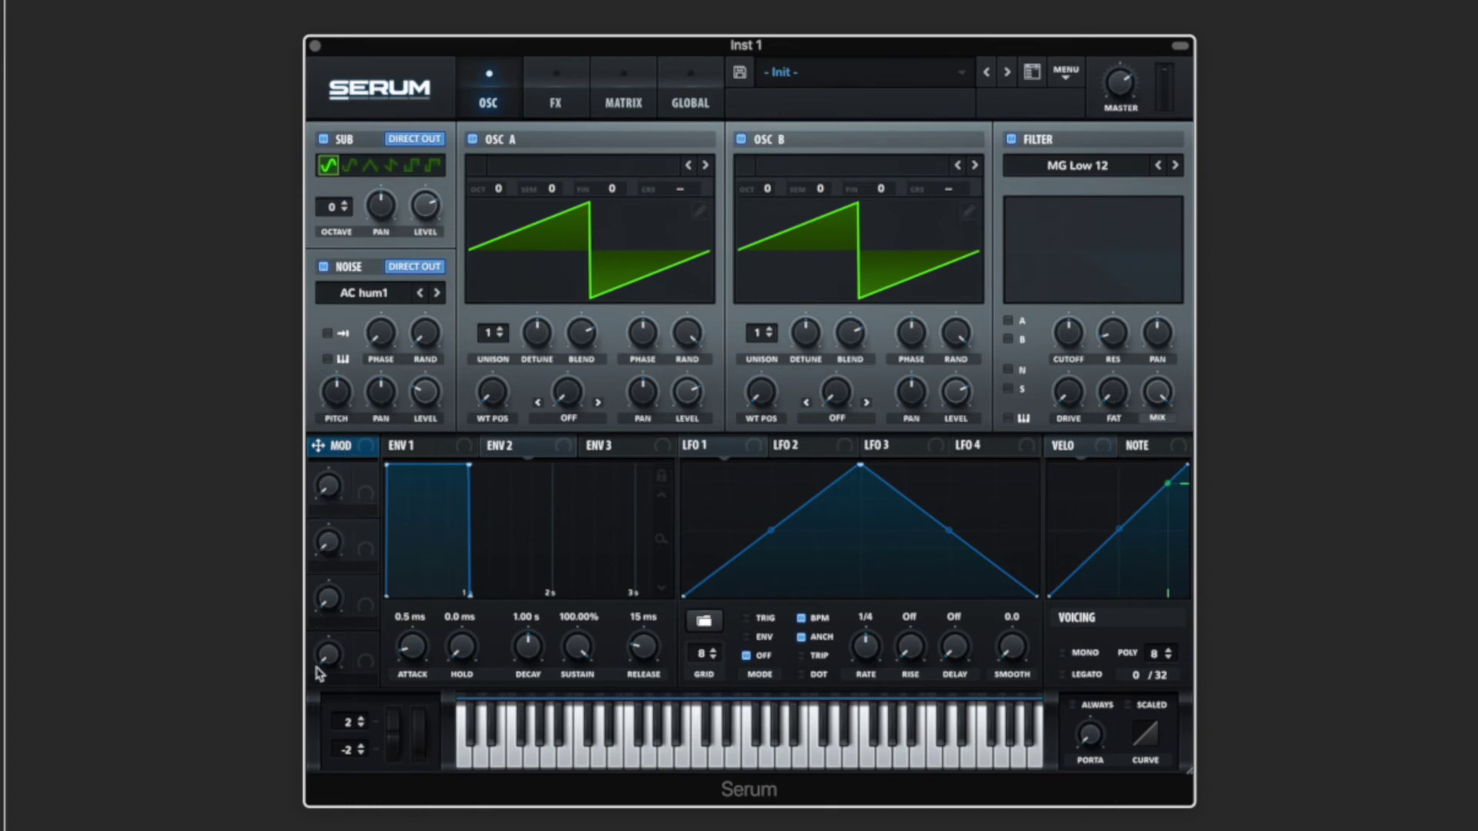
click(333, 483)
drag(333, 483, 365, 534)
- Play several notes and a run across Serum's built-in keyboard
click(539, 753)
click(582, 753)
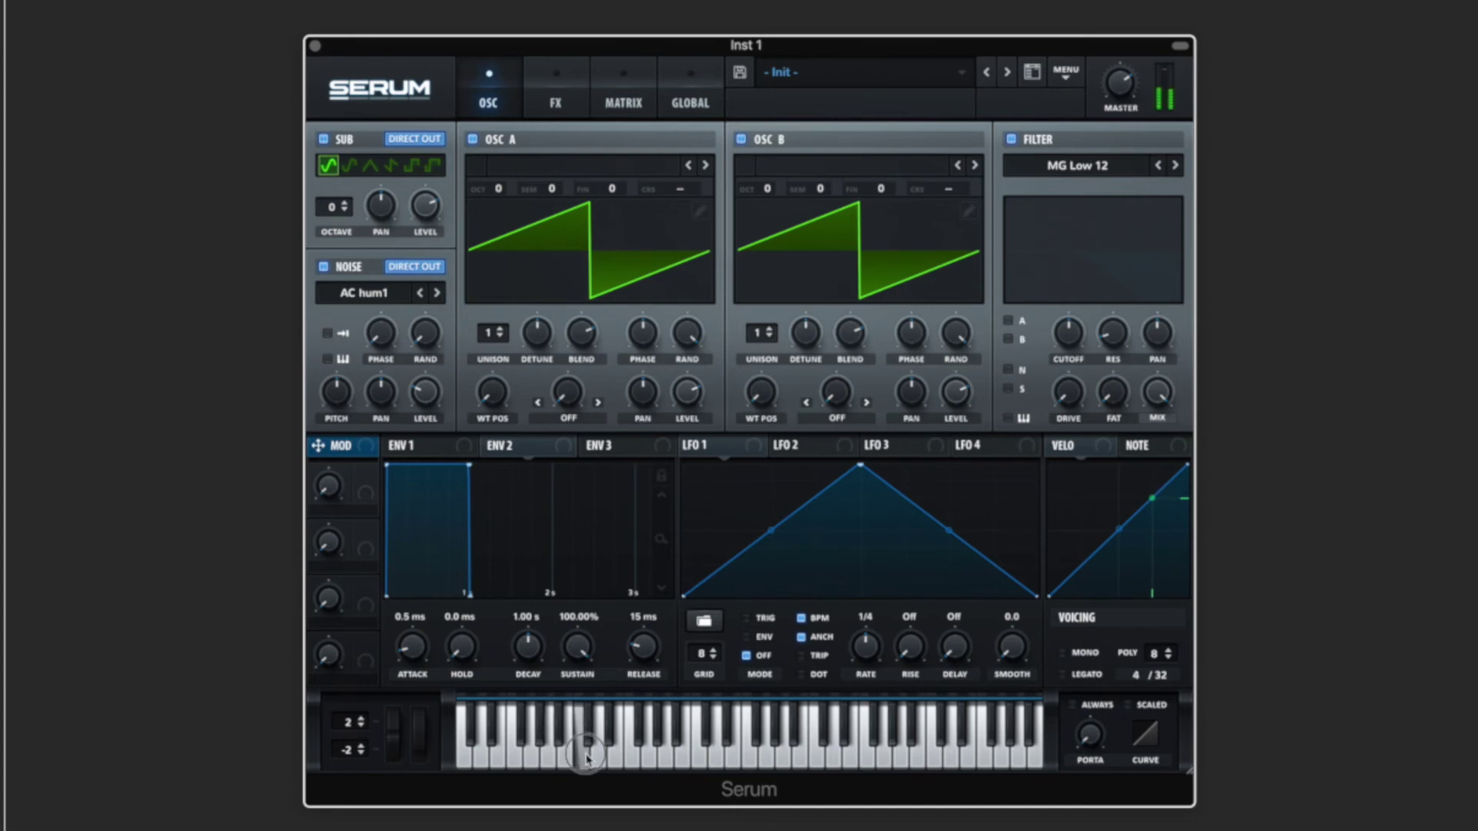
click(800, 770)
mouse_move(800, 769)
mouse_down()
mouse_move(394, 746)
mouse_move(400, 693)
mouse_move(407, 766)
mouse_move(433, 608)
mouse_move(433, 758)
mouse_up()
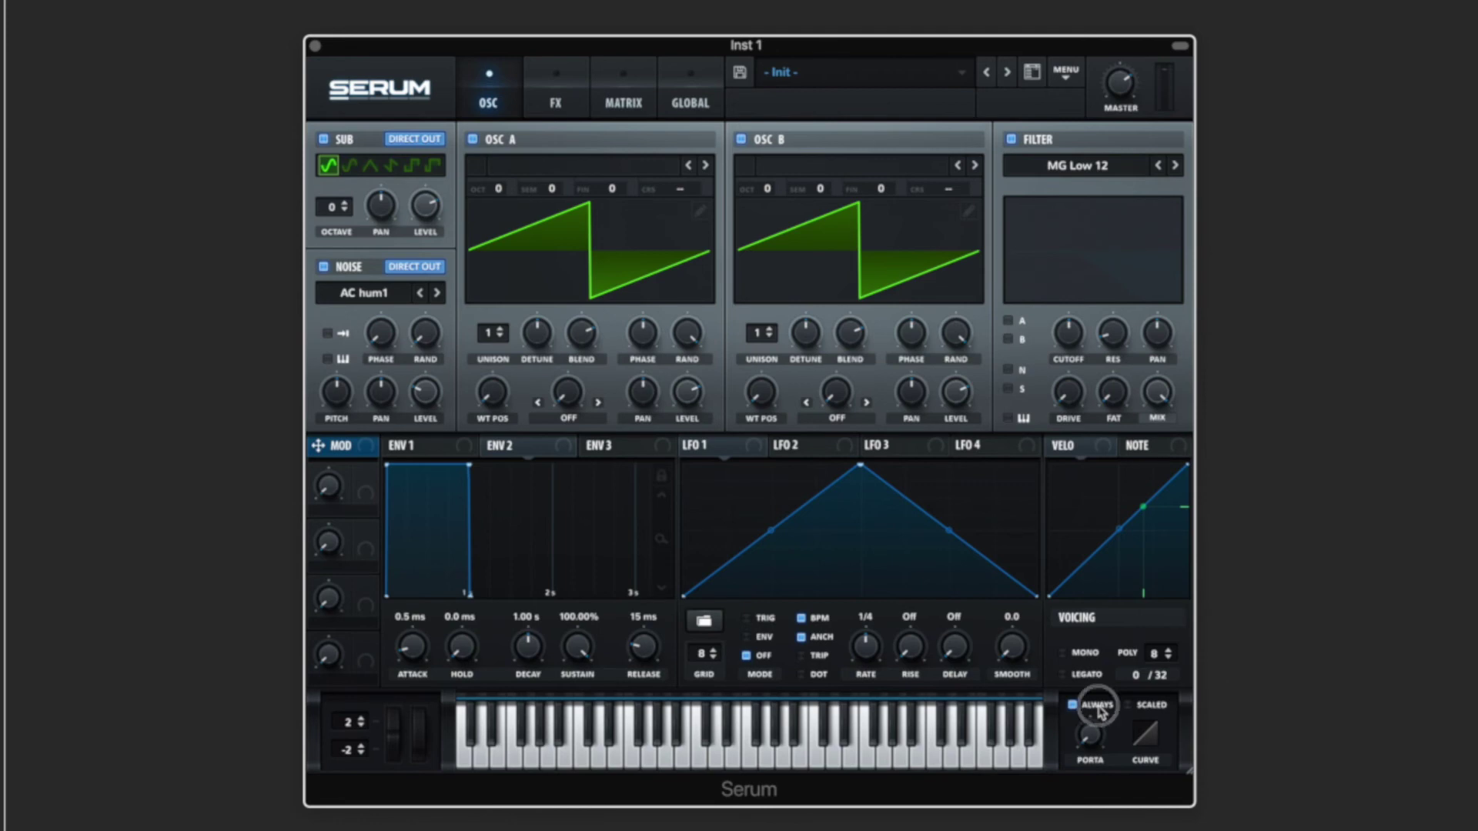
- Turn off portamento Always and Scaled, and set the glide curve to 24%
click(1076, 709)
mouse_move(1093, 746)
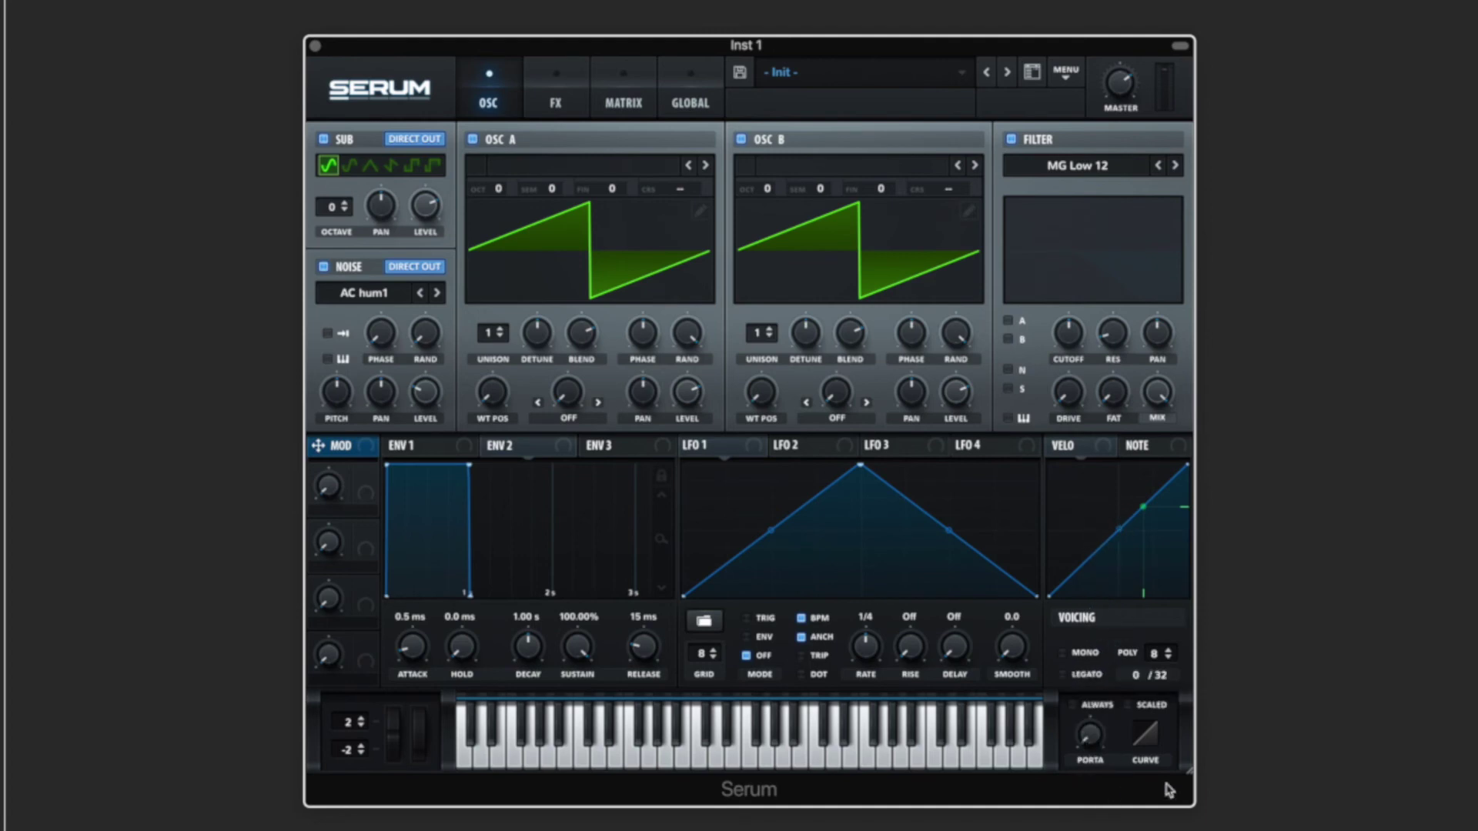
drag(1147, 742, 1171, 699)
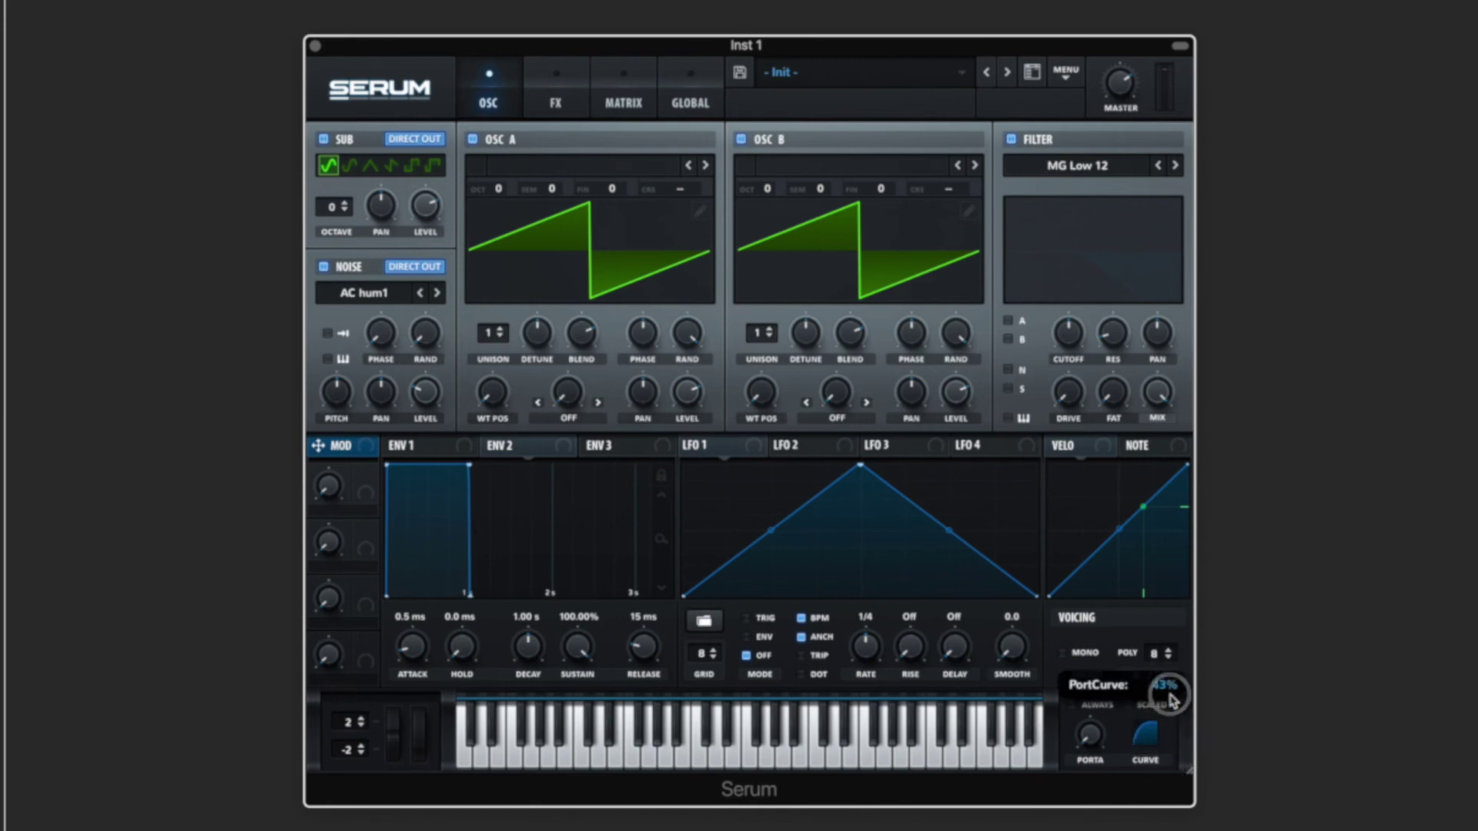
double_click(1141, 731)
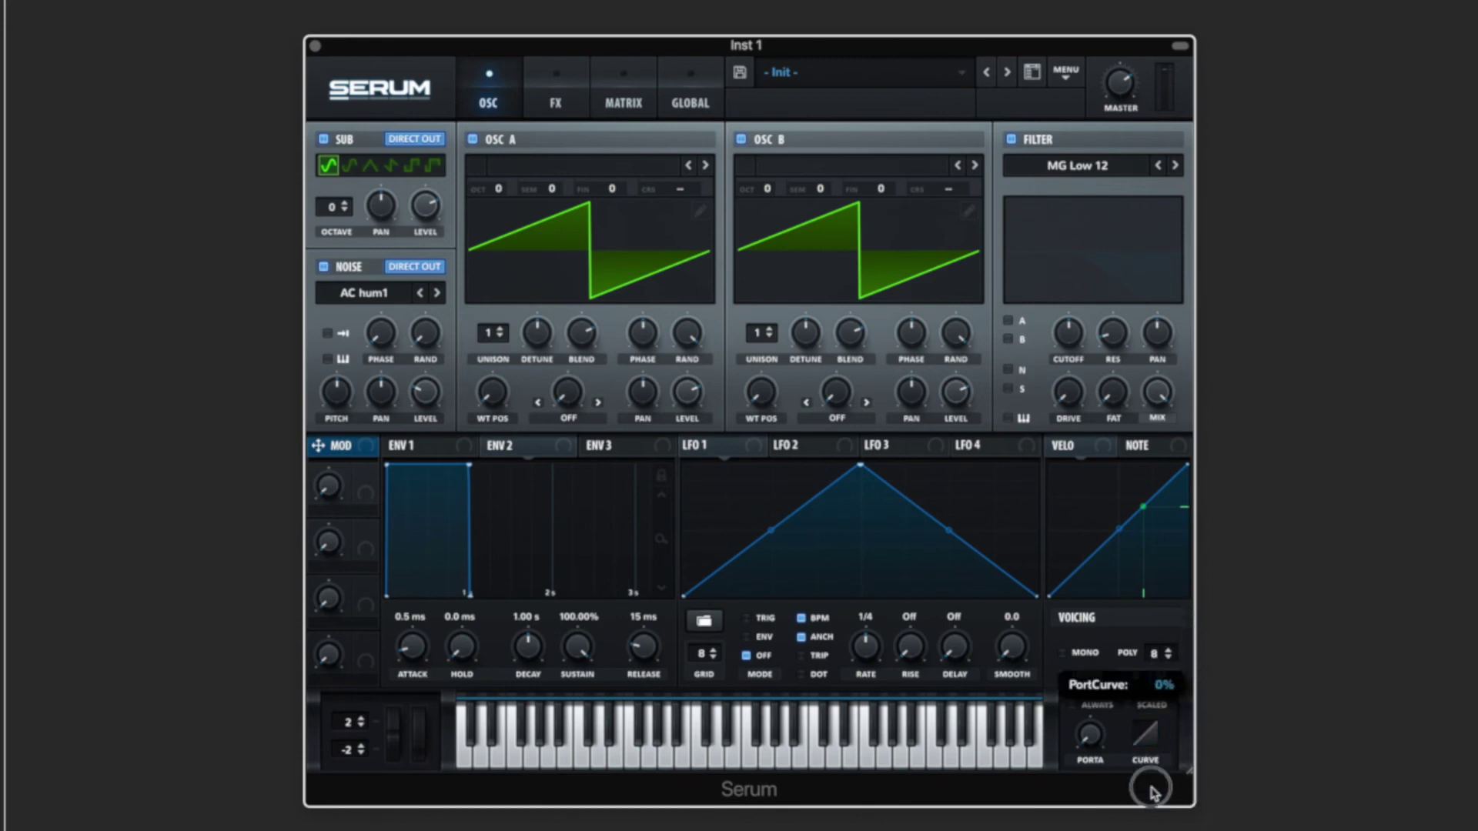
drag(1155, 768, 1177, 798)
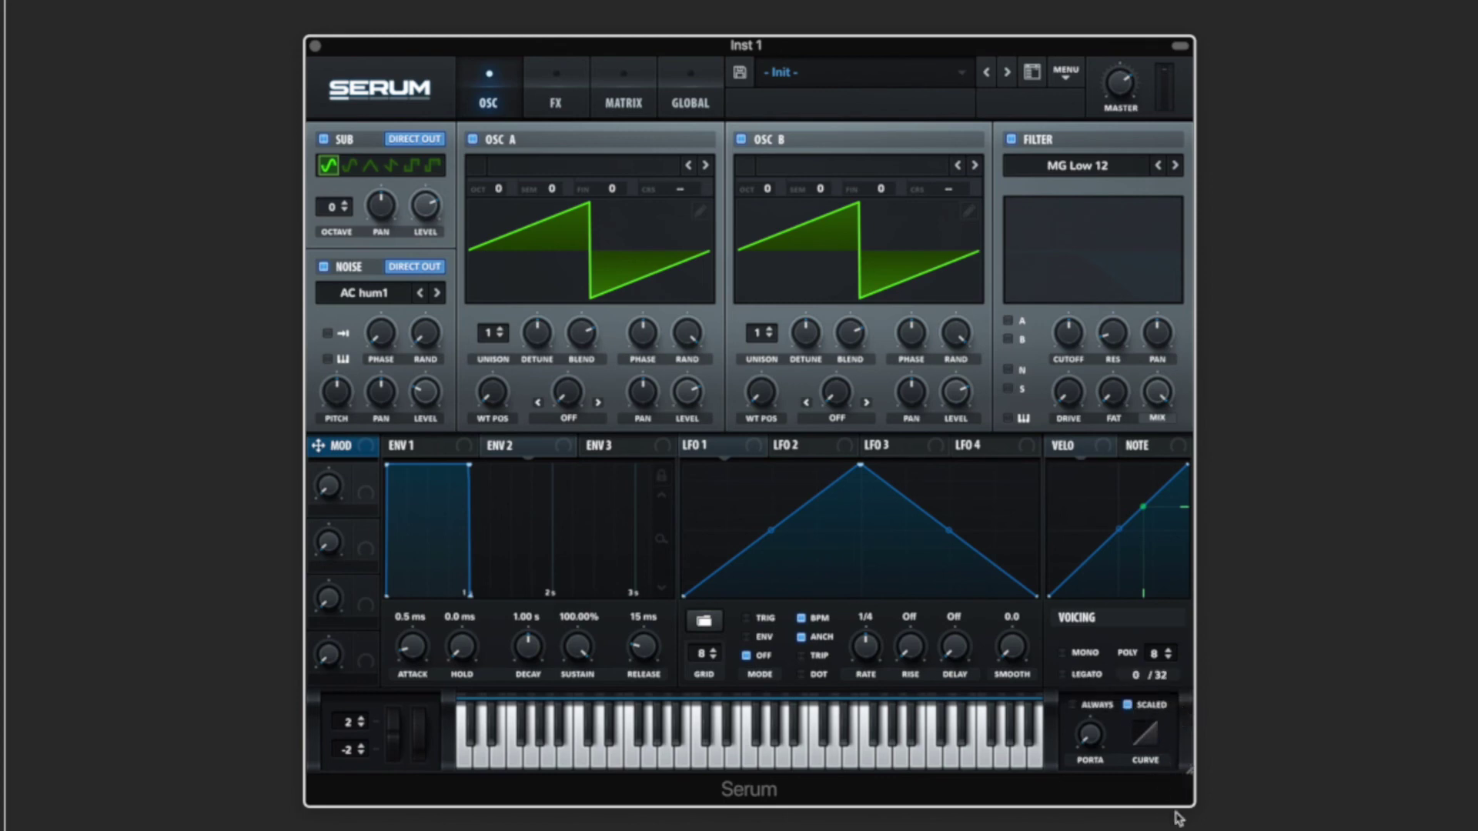
click(1129, 705)
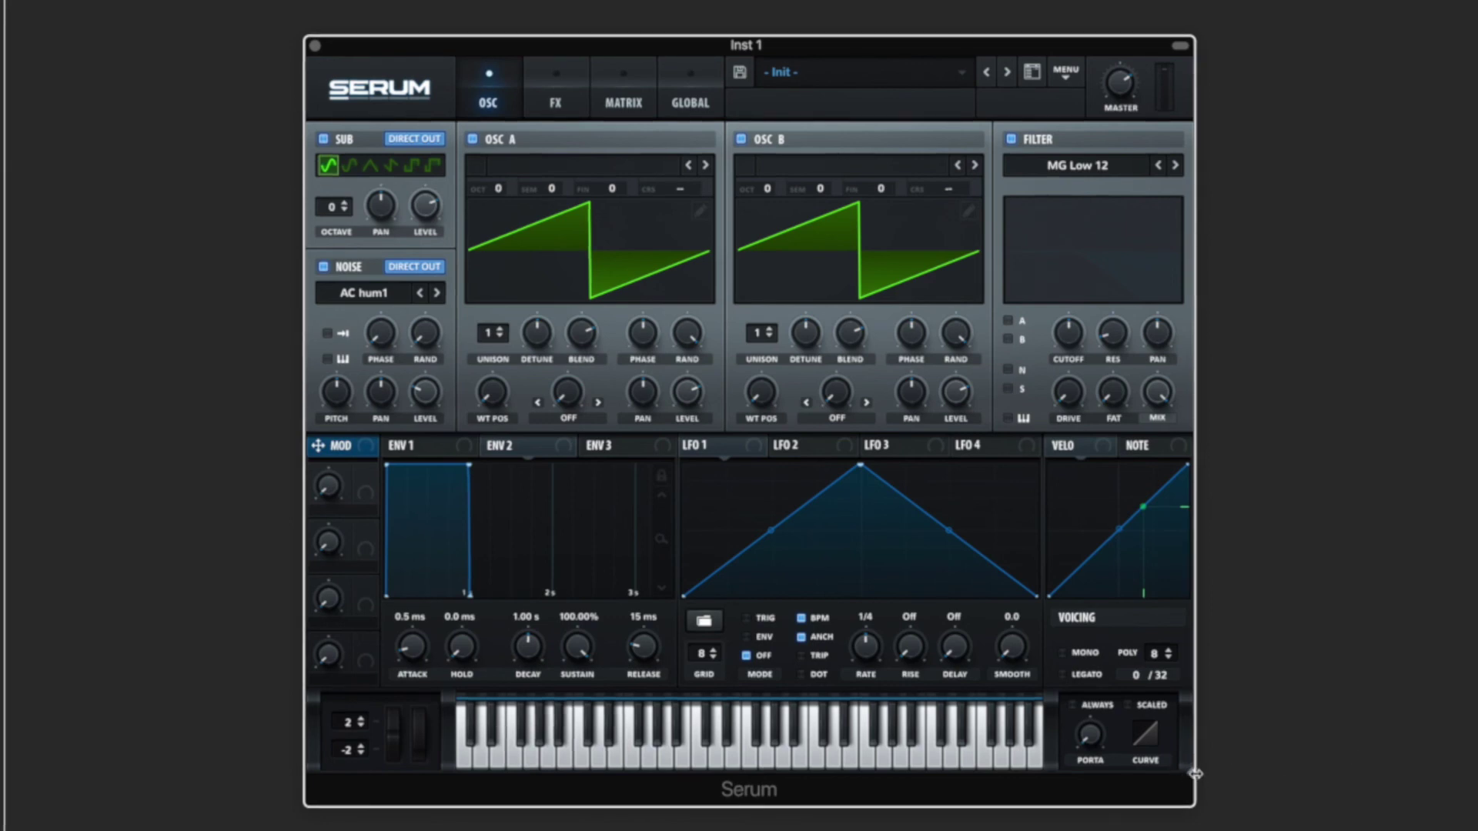
- Resize the Serum window, shrinking it to about 76% then enlarging it to about 127%
drag(1191, 778, 1291, 823)
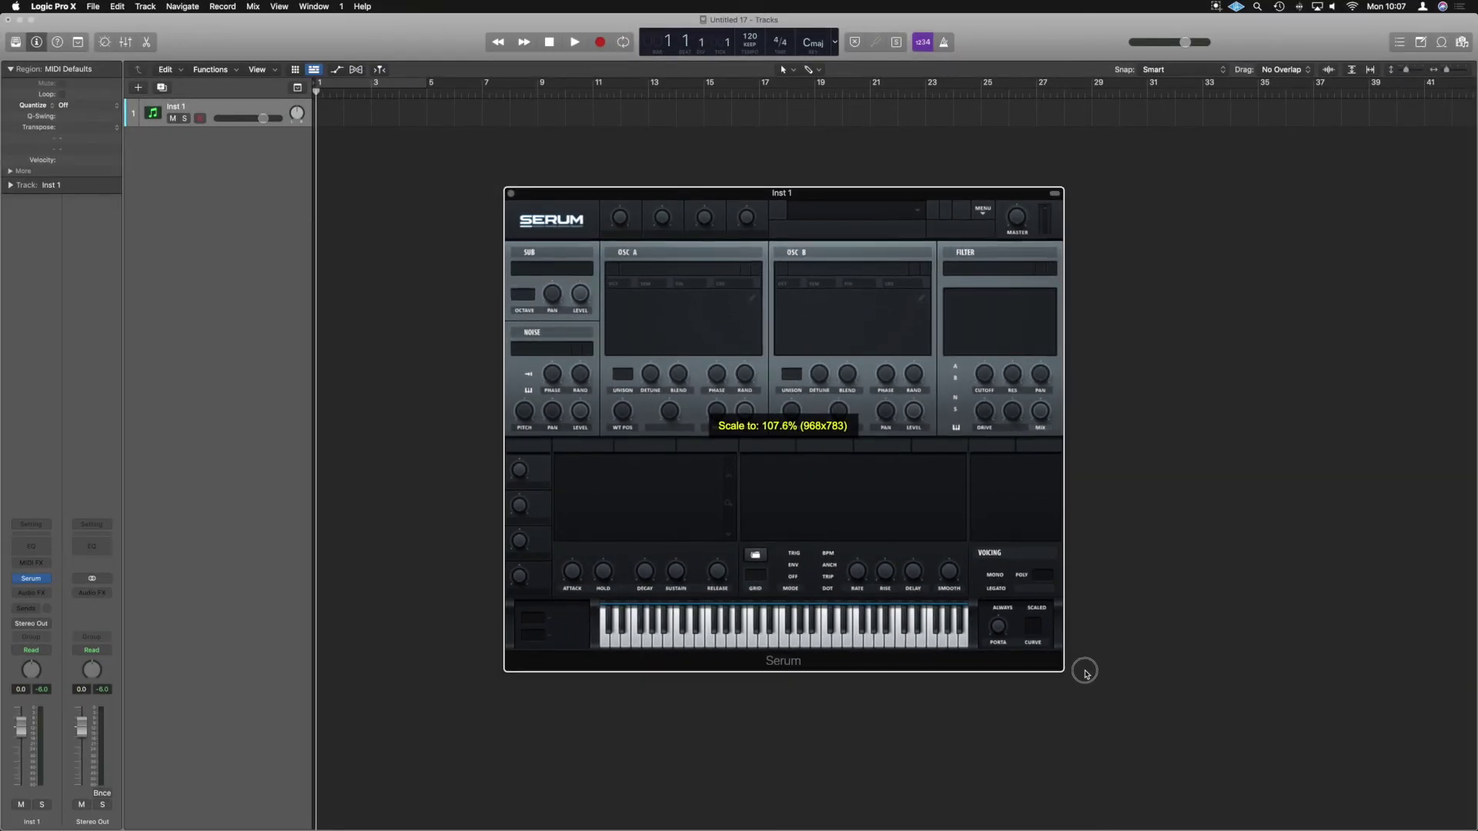
drag(1161, 712, 1252, 810)
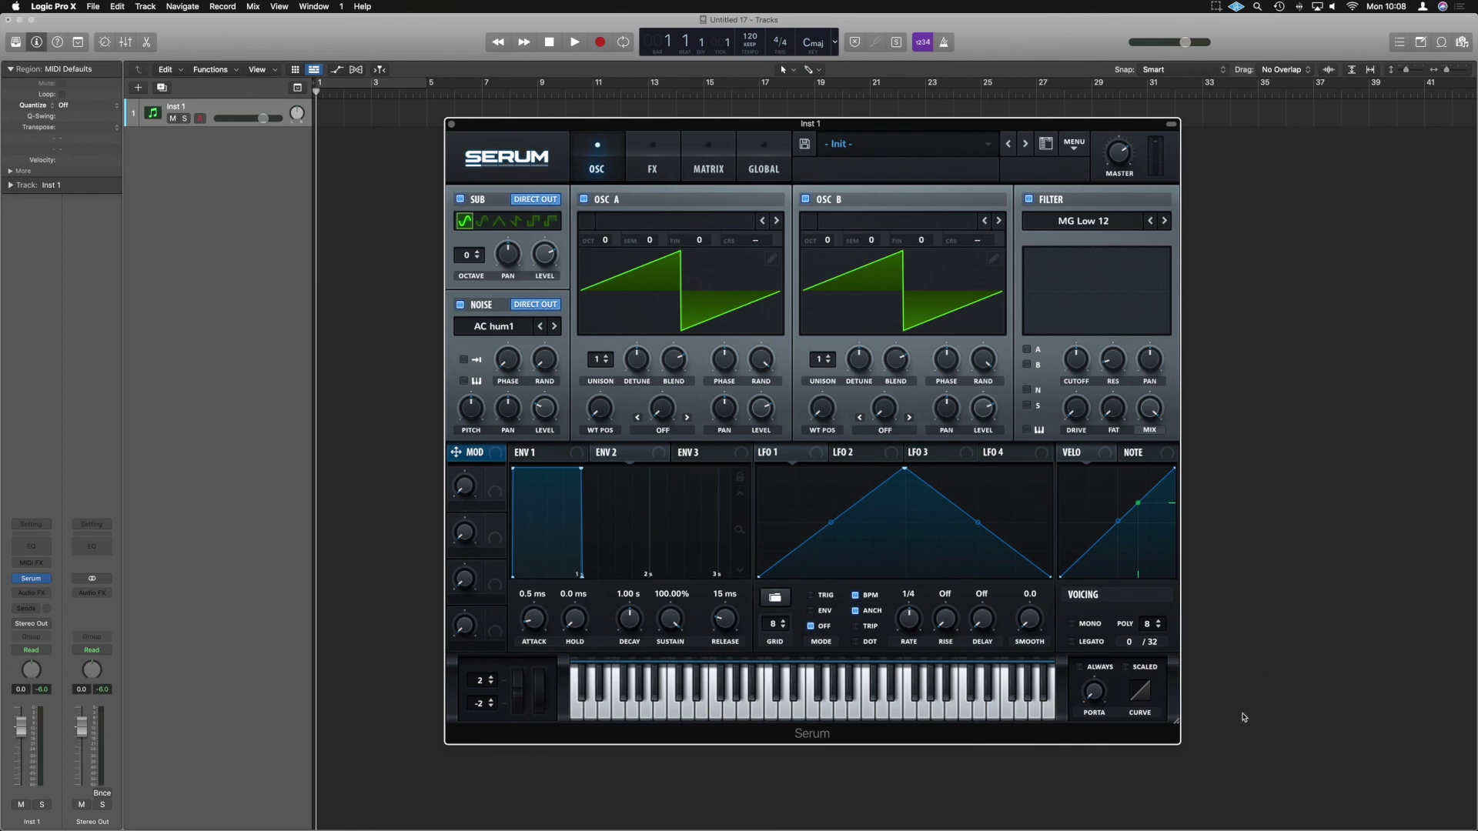
drag(1178, 724, 842, 406)
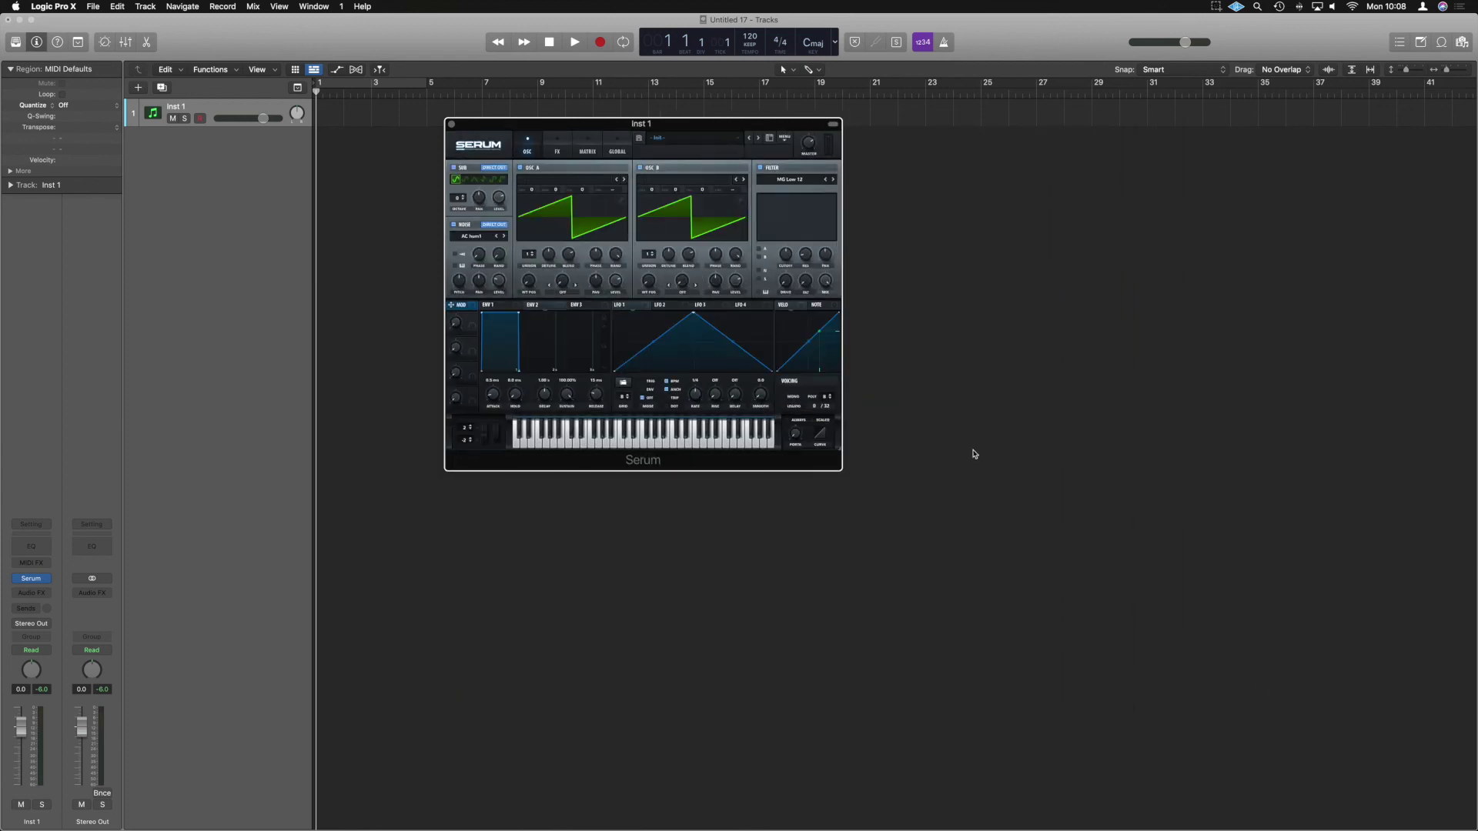
drag(833, 459, 1151, 704)
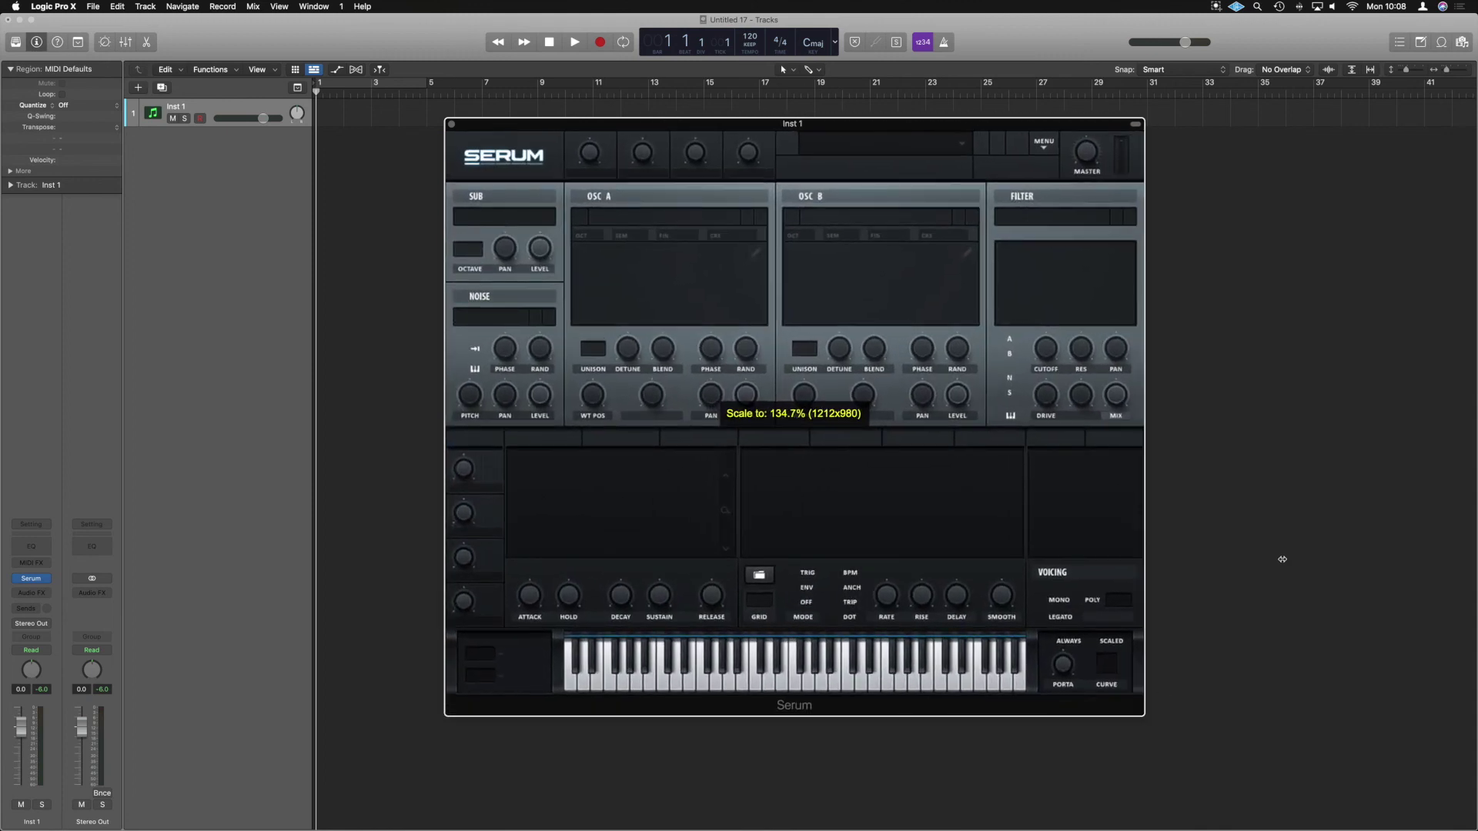